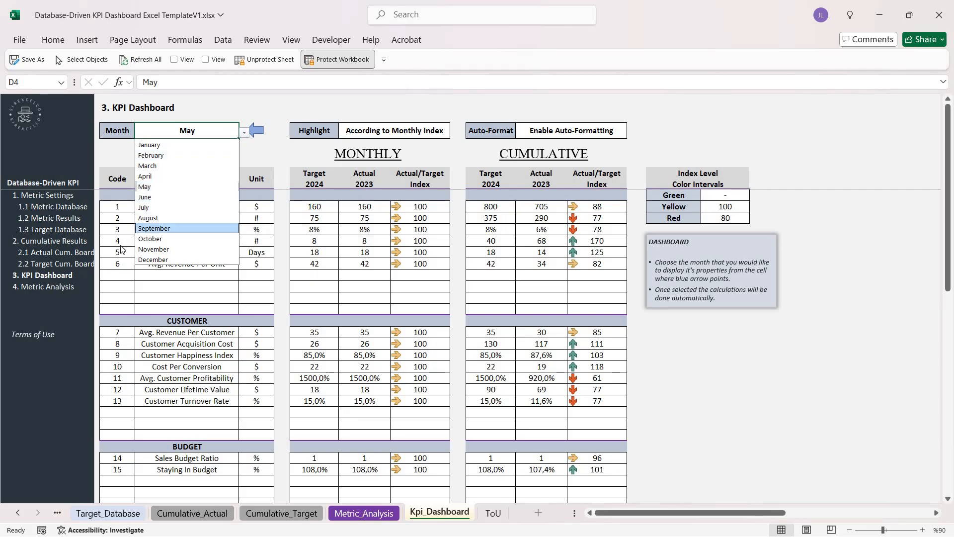
Set the KPI Dashboard month to September and choose "3 : Sales / Sales Growth" as the KPI on the Metric Analysis sheet.
{"action": "left_click", "coordinate": [190, 229]}
{"action": "left_click", "coordinate": [44, 287]}
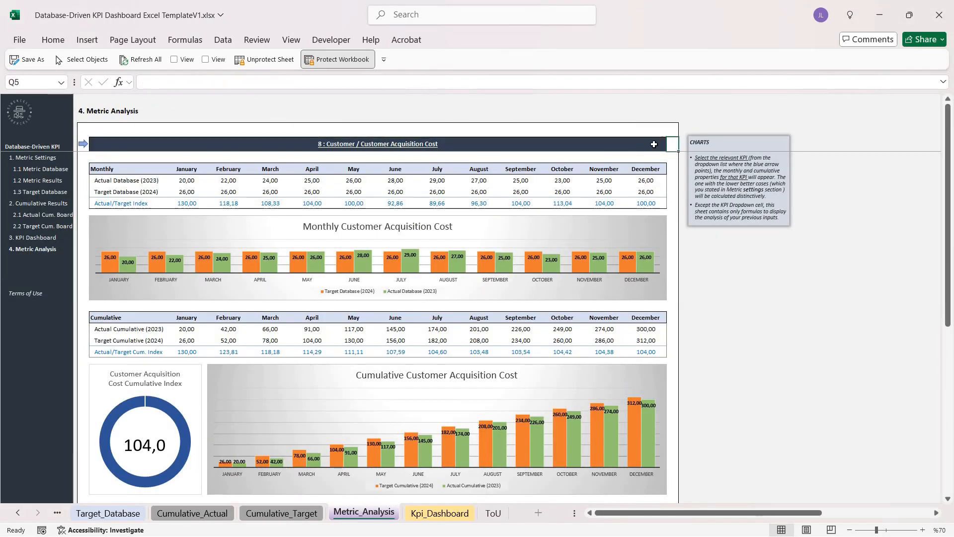
{"action": "left_click", "coordinate": [673, 146]}
{"action": "left_click", "coordinate": [127, 178]}
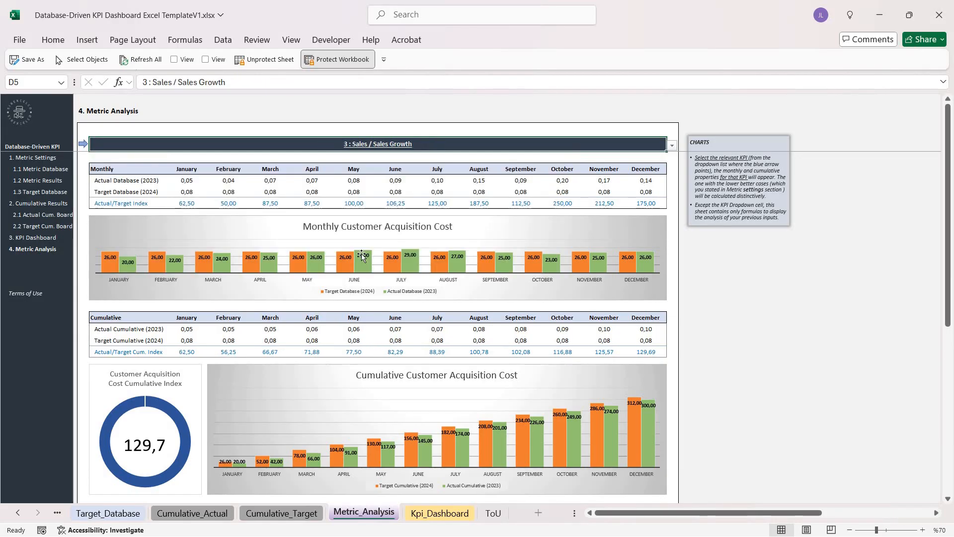
Open the Metric Database sheet and look through its dated KPI records.
{"action": "left_click", "coordinate": [48, 170]}
{"action": "middle_click", "coordinate": [297, 337]}
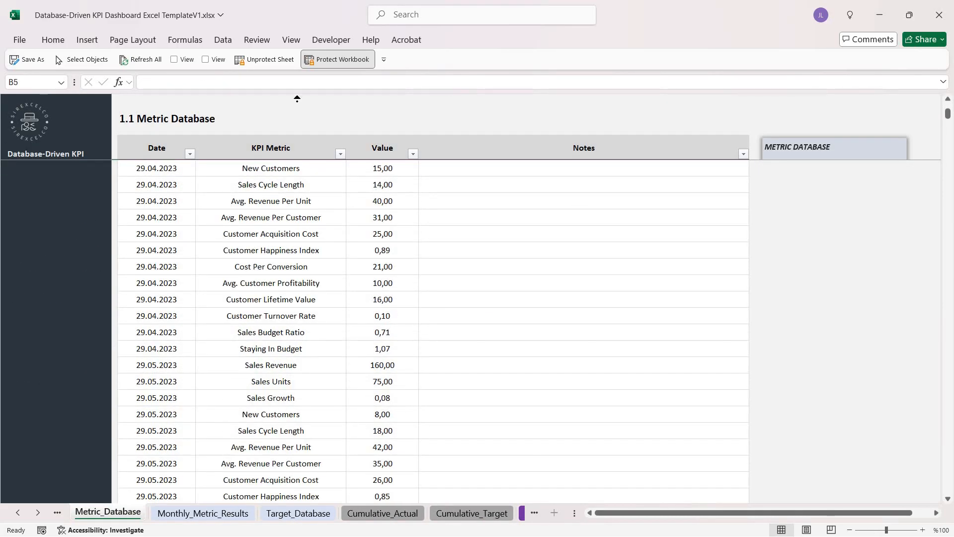
{"action": "middle_click", "coordinate": [284, 239]}
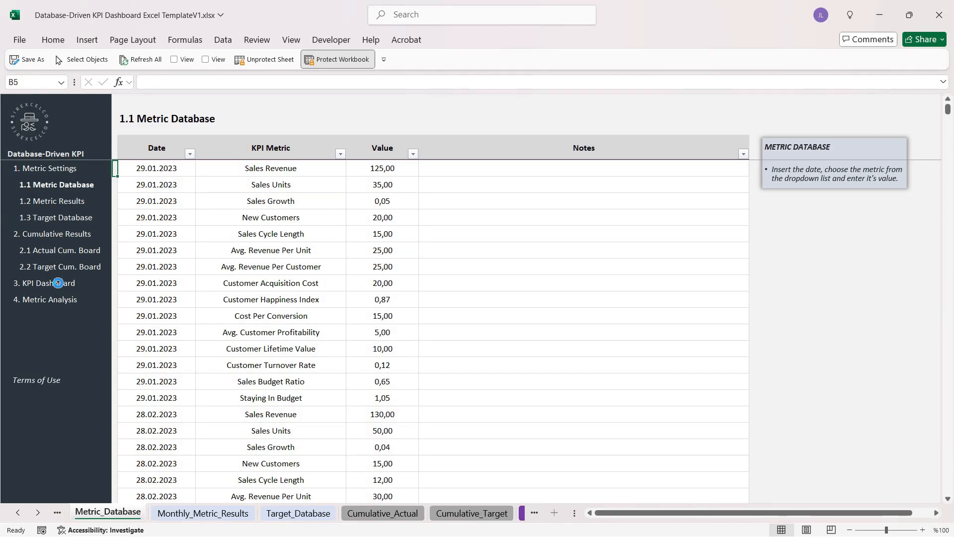
Open the Metric Settings sheet and review the Sales, Customer and Budget entries under Group Name.
{"action": "left_click", "coordinate": [58, 283]}
{"action": "left_click", "coordinate": [50, 203]}
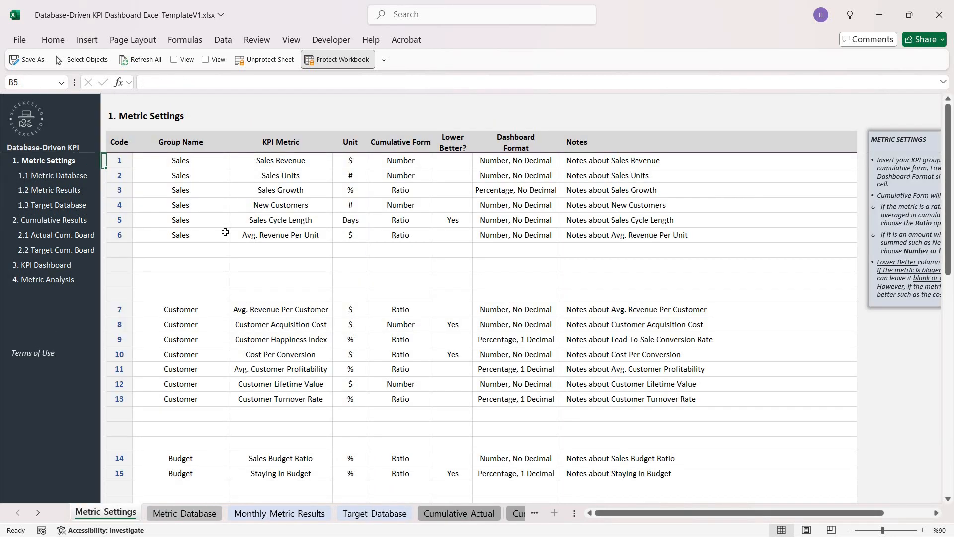
{"action": "left_click_drag", "start_coordinate": [191, 159], "coordinate": [179, 266]}
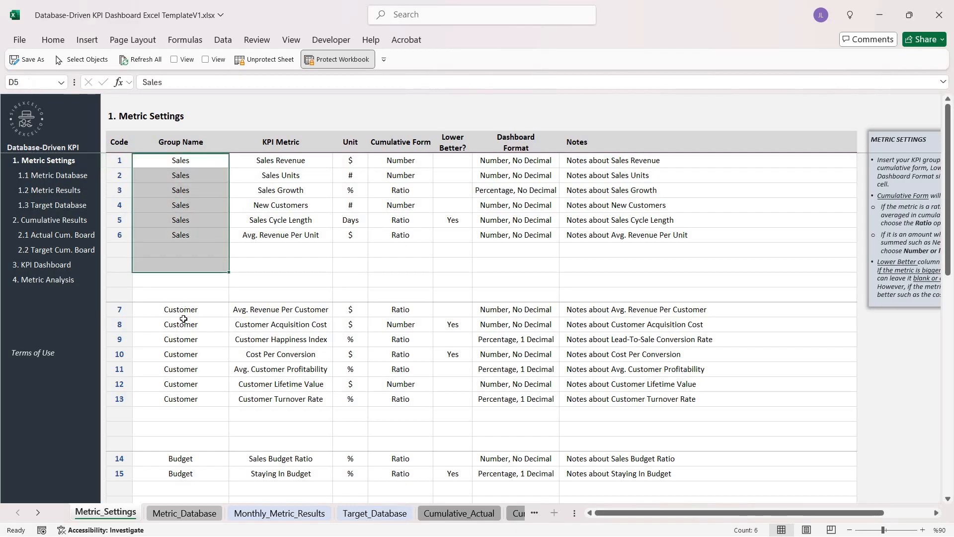
{"action": "left_click_drag", "start_coordinate": [182, 313], "coordinate": [182, 413]}
{"action": "left_click", "coordinate": [188, 459]}
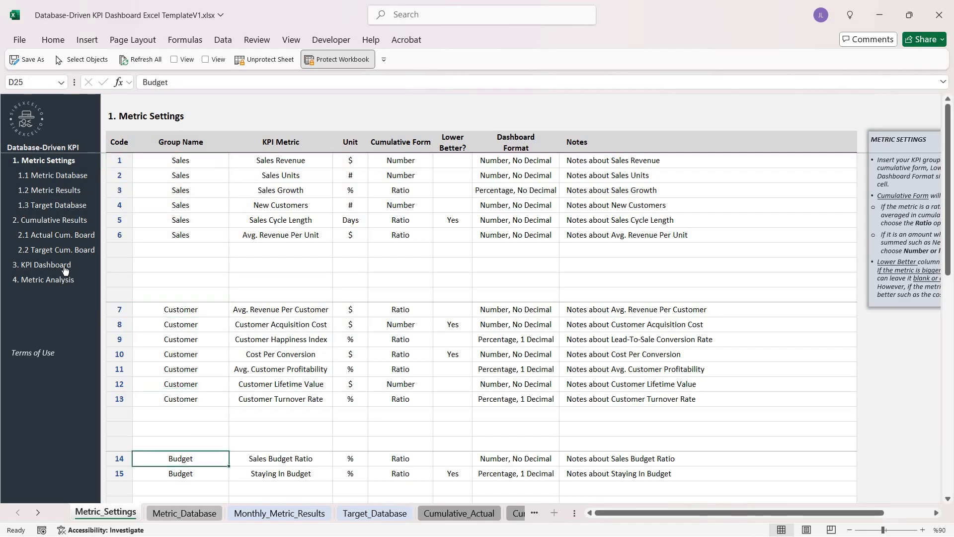
Check the Sales, Customer and Budget group headings on the KPI Dashboard.
{"action": "left_click", "coordinate": [44, 264]}
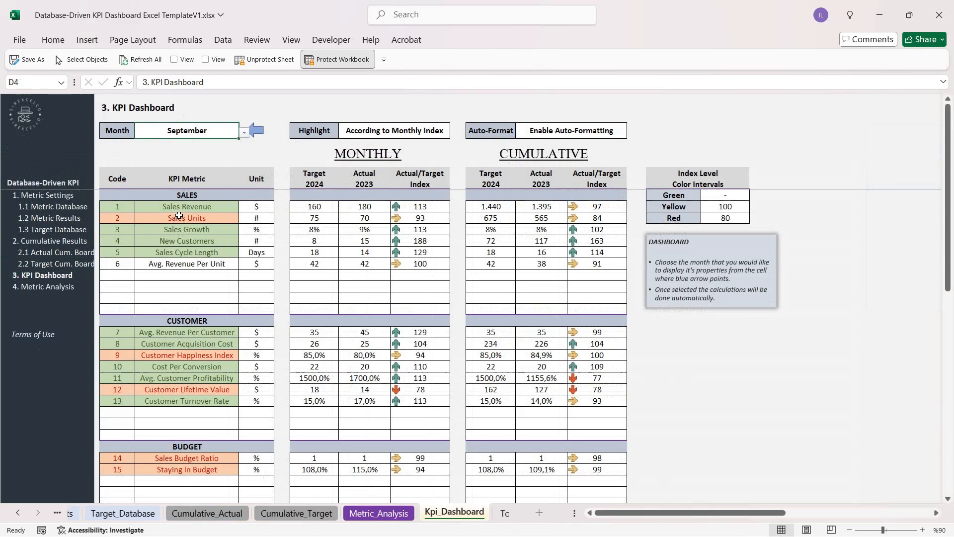
{"action": "left_click", "coordinate": [162, 197]}
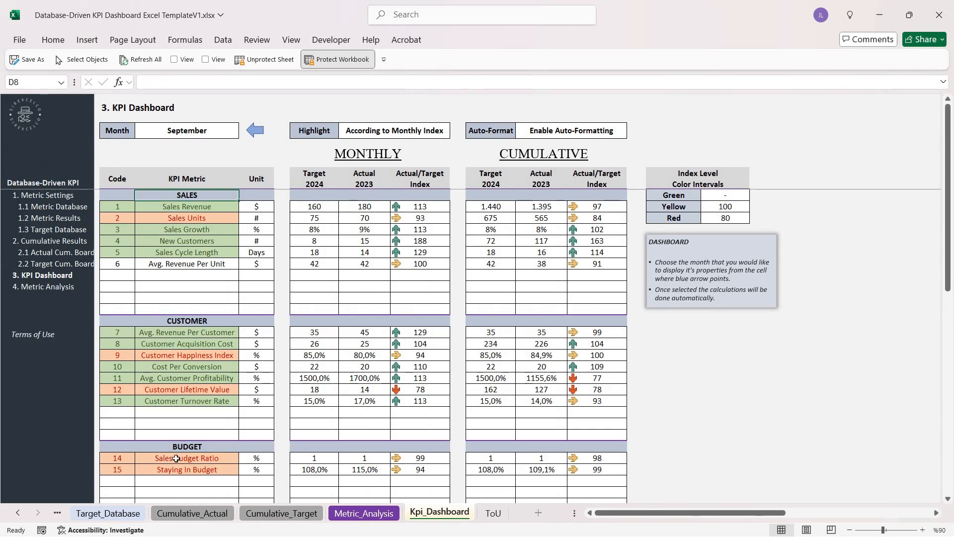
{"action": "left_click", "coordinate": [187, 321]}
{"action": "left_click", "coordinate": [189, 448]}
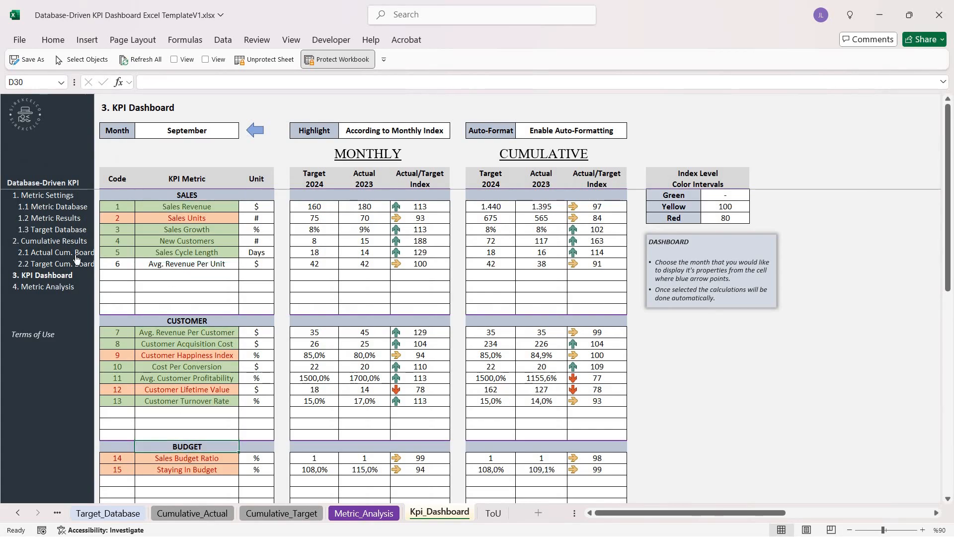
Return to Metric Settings and review the KPI Metric names across all three groups.
{"action": "left_click", "coordinate": [47, 195]}
{"action": "left_click_drag", "start_coordinate": [283, 162], "coordinate": [250, 475]}
{"action": "left_click", "coordinate": [288, 354]}
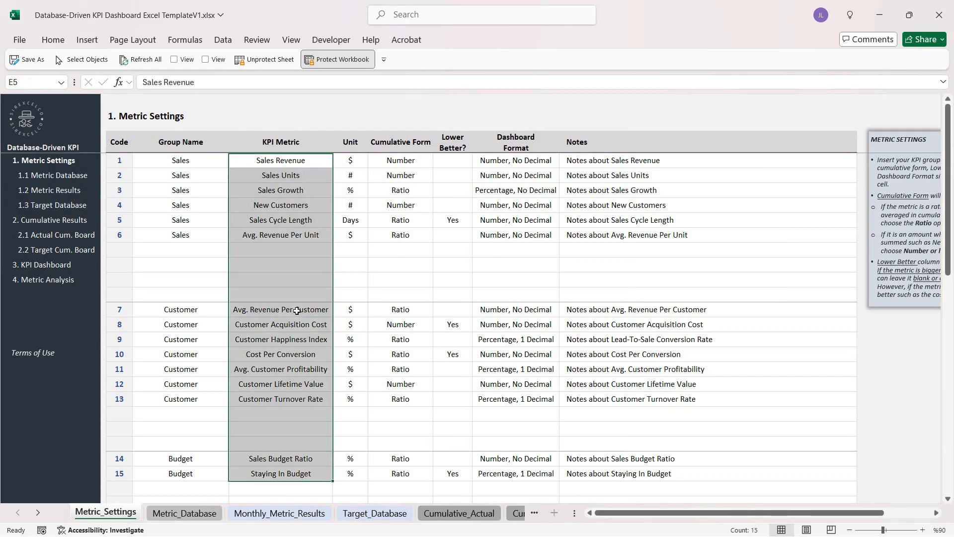
Try the custom unit "hgj" in the blank row below Avg. Revenue Per Unit, and clear it again.
{"action": "left_click", "coordinate": [351, 247]}
{"action": "left_click", "coordinate": [374, 251]}
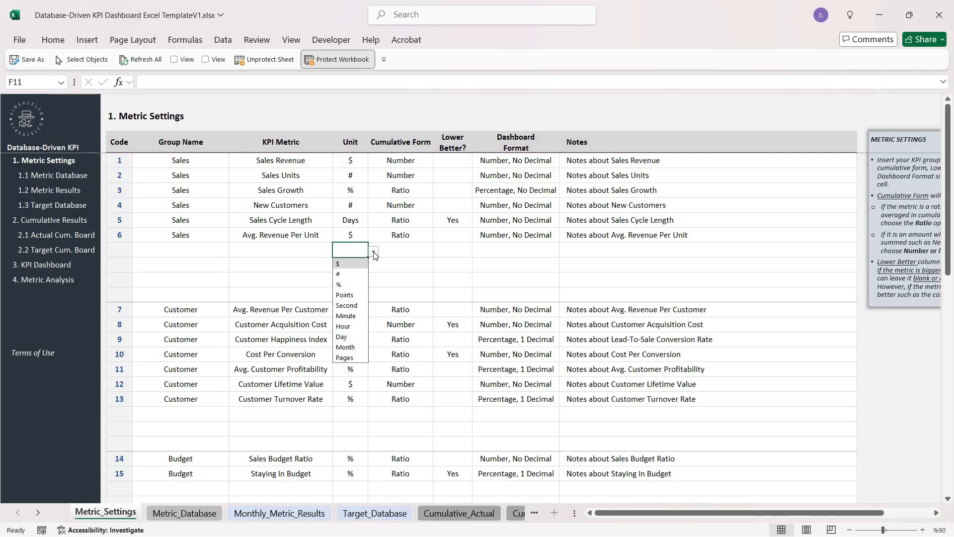
{"action": "left_click", "coordinate": [356, 249]}
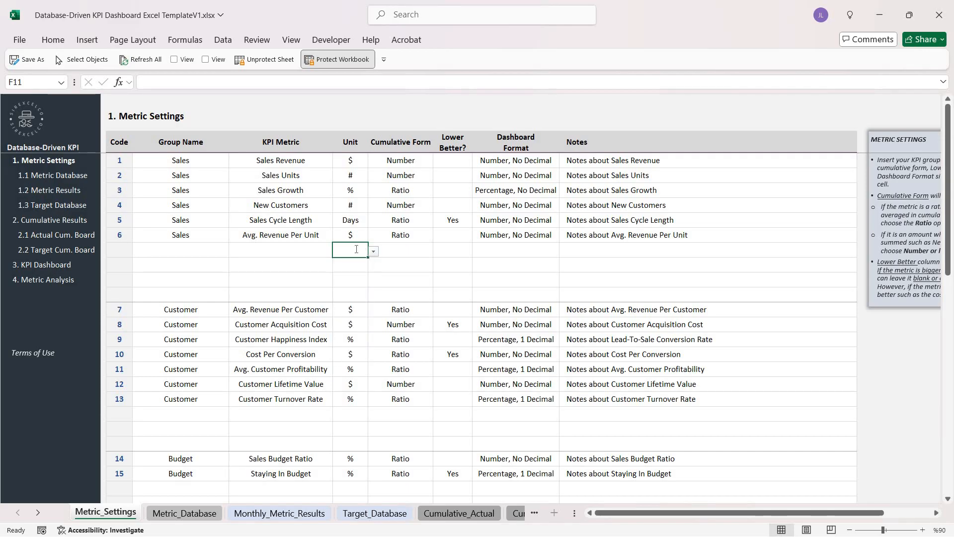
{"action": "type", "text": "hgj"}
{"action": "key", "text": "Return"}
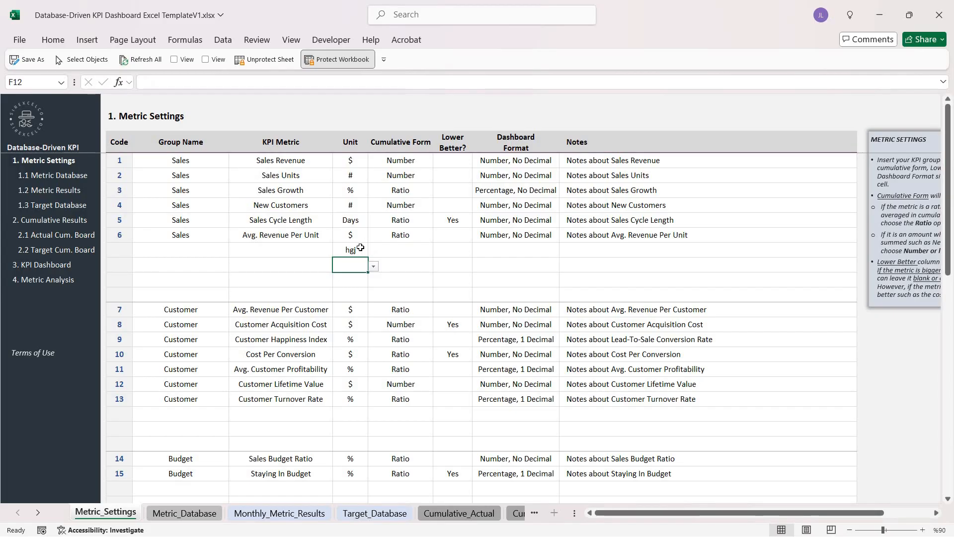
{"action": "left_click", "coordinate": [361, 248]}
{"action": "key", "text": "Delete"}
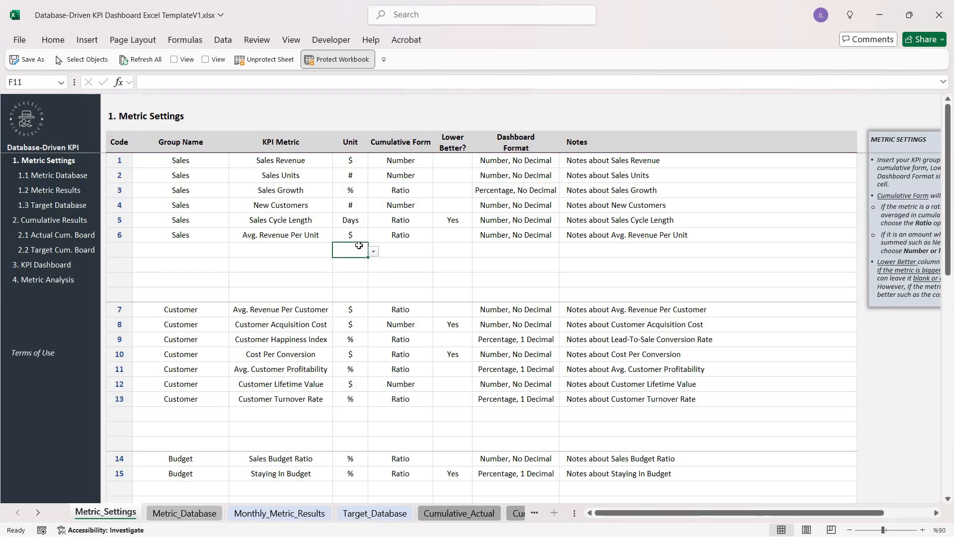
Compare the Cumulative Form settings in Metric Settings with the actual and target cumulative boards.
{"action": "left_click_drag", "start_coordinate": [410, 160], "coordinate": [396, 235]}
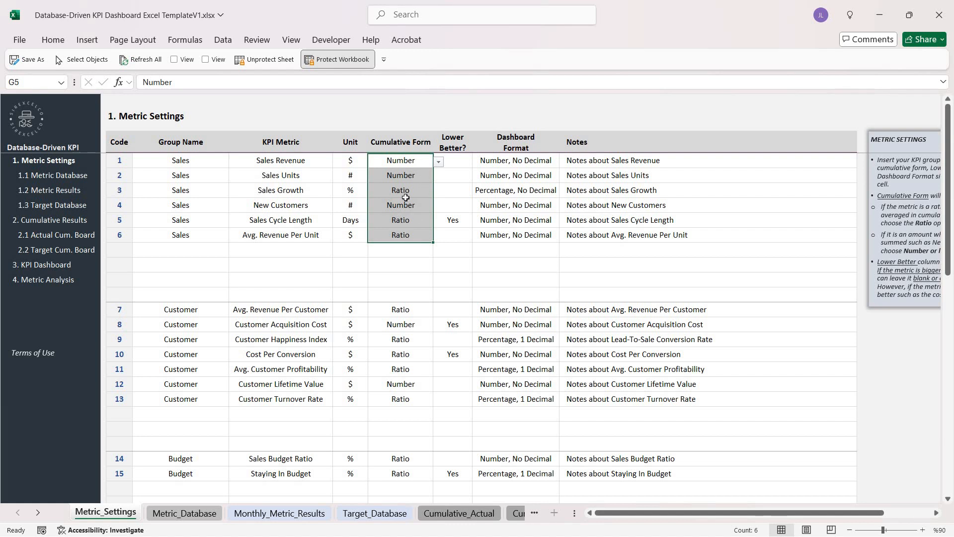
{"action": "left_click", "coordinate": [57, 236]}
{"action": "left_click", "coordinate": [74, 236]}
{"action": "left_click", "coordinate": [64, 234]}
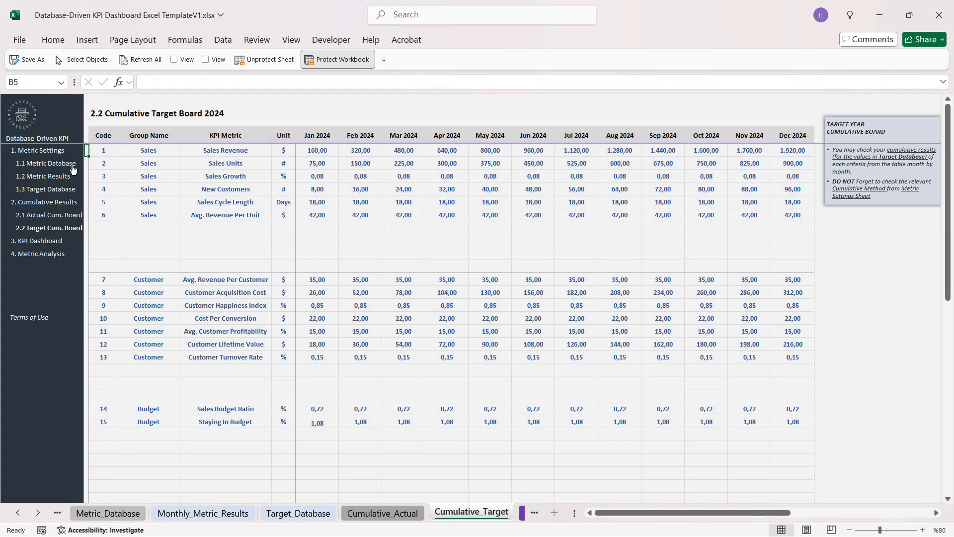
{"action": "left_click", "coordinate": [50, 154]}
{"action": "left_click", "coordinate": [408, 162]}
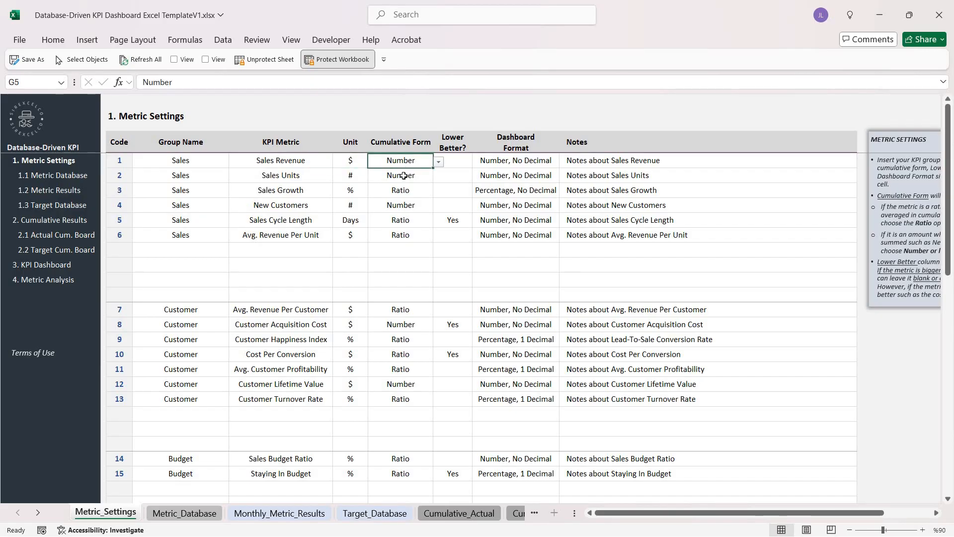
{"action": "left_click", "coordinate": [403, 190]}
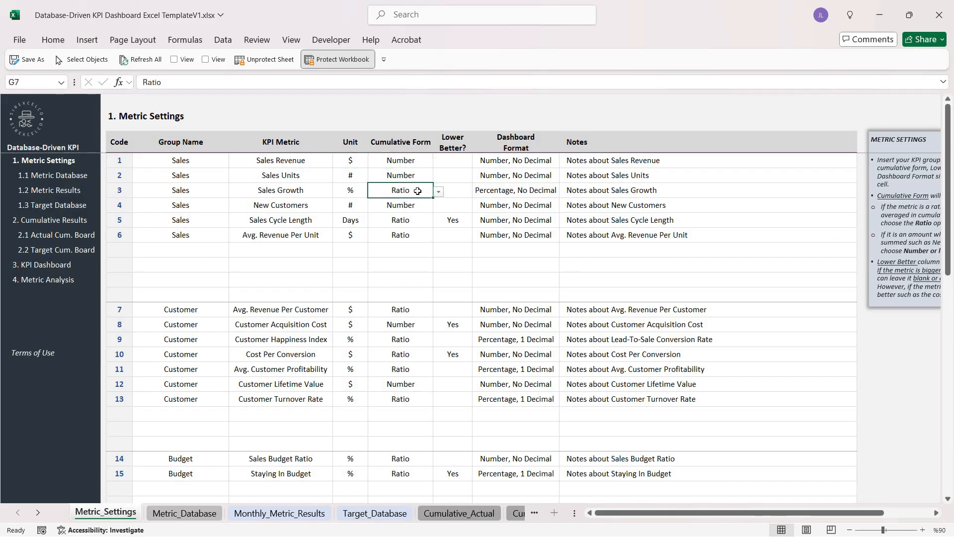
Review the Lower Better? options and the Dashboard Format setting for Sales Growth.
{"action": "key", "text": "Right"}
{"action": "left_click", "coordinate": [478, 194]}
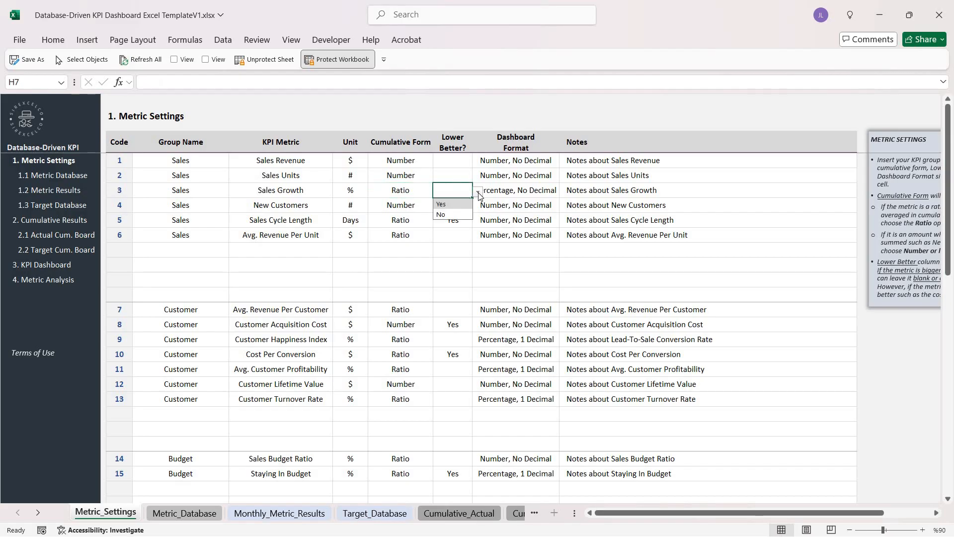
{"action": "left_click", "coordinate": [478, 191]}
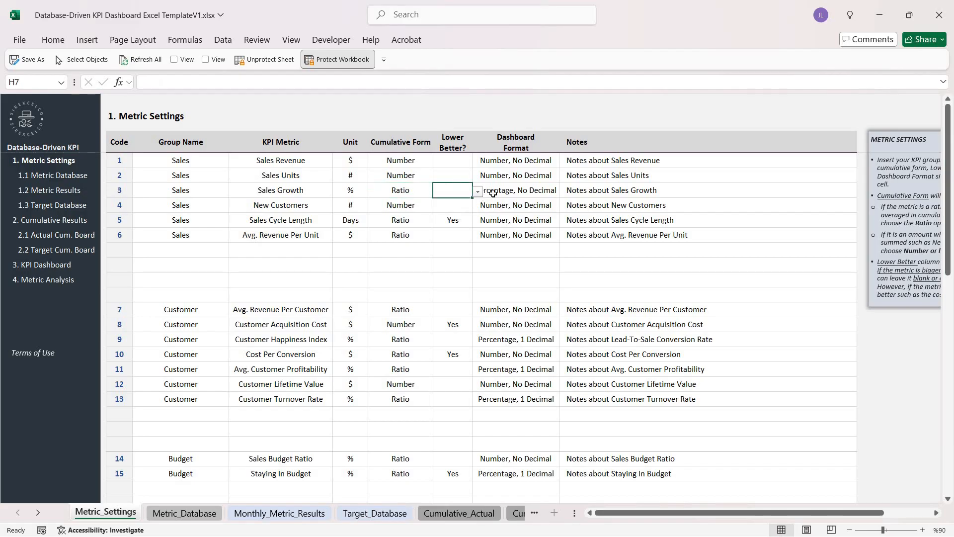
{"action": "left_click", "coordinate": [508, 193]}
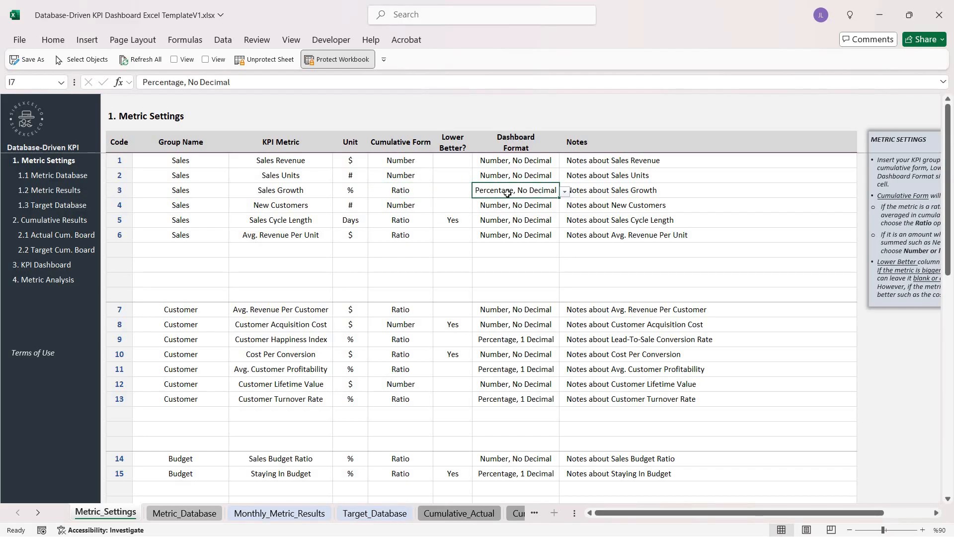
Look over the Notes entries for the metrics in Metric Settings.
{"action": "left_click_drag", "start_coordinate": [616, 160], "coordinate": [617, 354]}
{"action": "scroll", "coordinate": [618, 311], "scroll_direction": "down", "scroll_amount": 3}
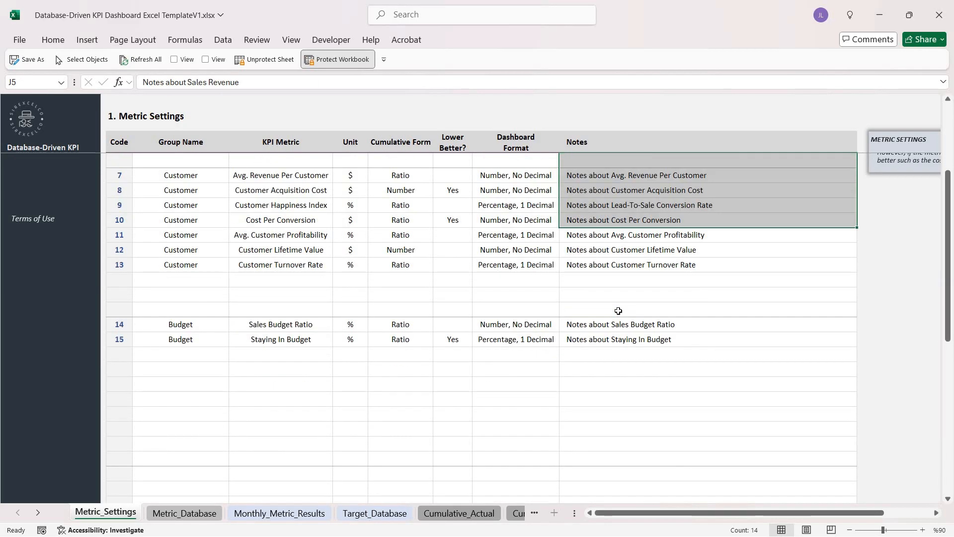
{"action": "scroll", "coordinate": [618, 216], "scroll_direction": "up", "scroll_amount": 3}
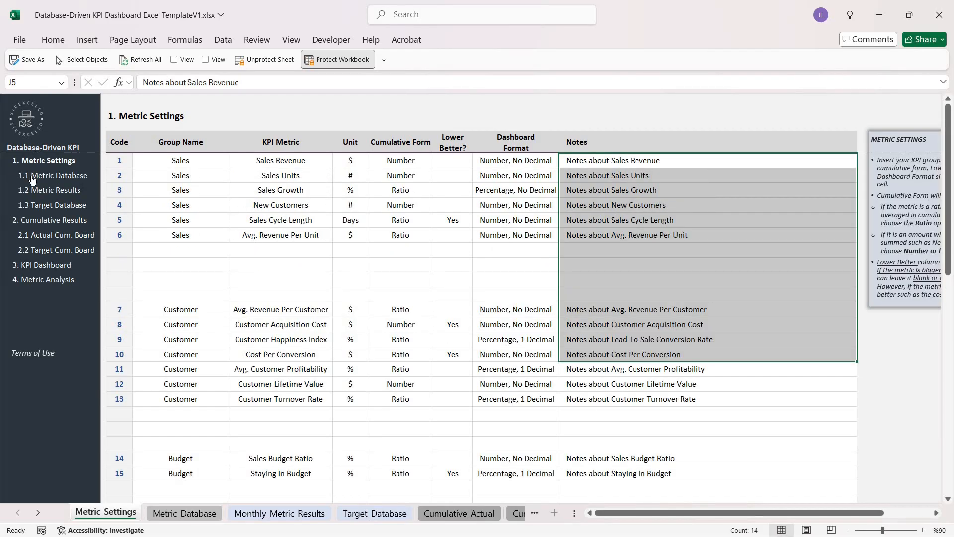
Enter the date 28.01.2025 in the first empty row of the Metric Database.
{"action": "left_click", "coordinate": [67, 201]}
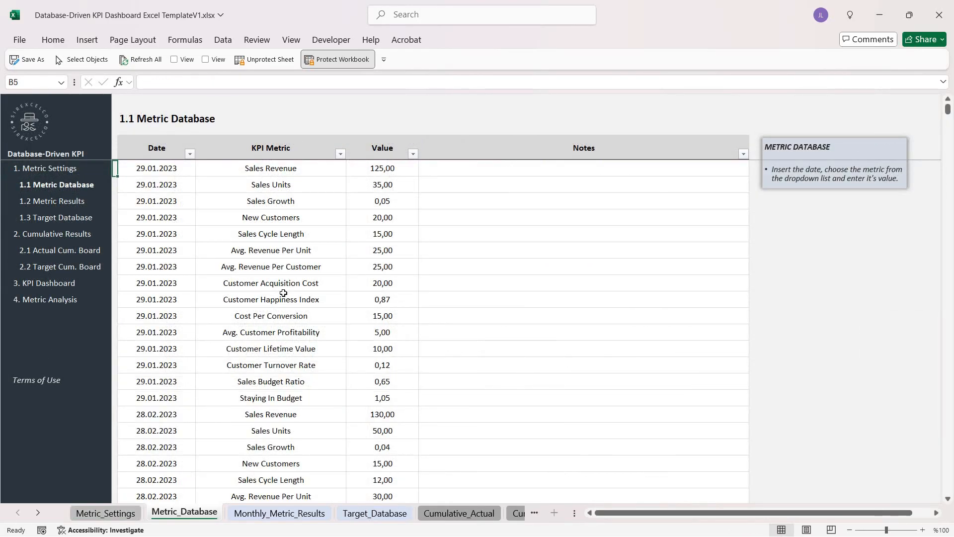
{"action": "left_click", "coordinate": [169, 314]}
{"action": "key", "text": "ctrl+Down"}
{"action": "key", "text": "Down"}
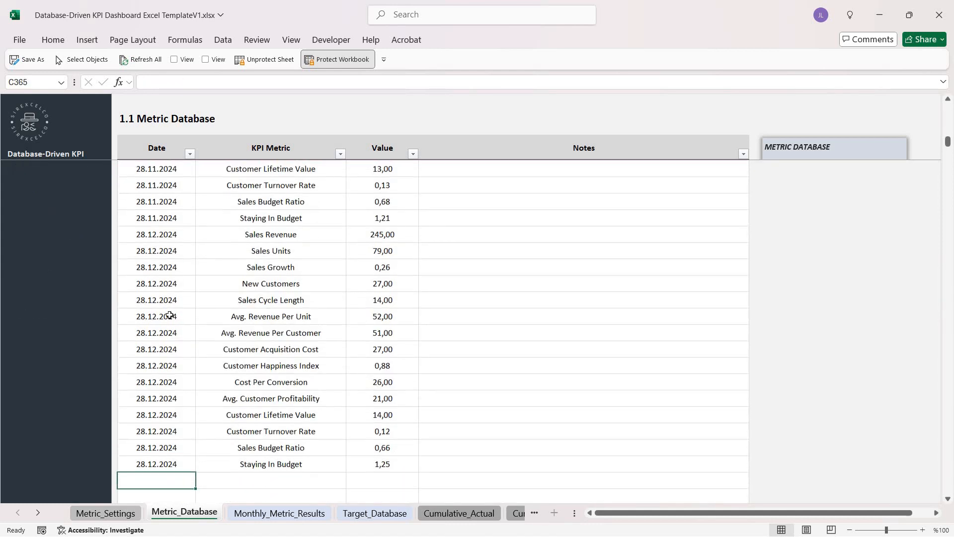
{"action": "type", "text": "28"}
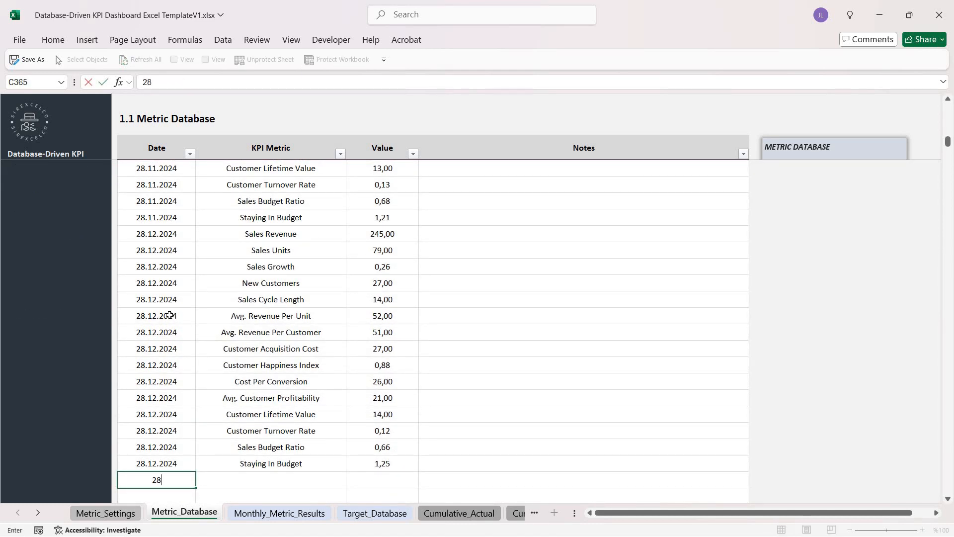
{"action": "type", "text": ".01.2025"}
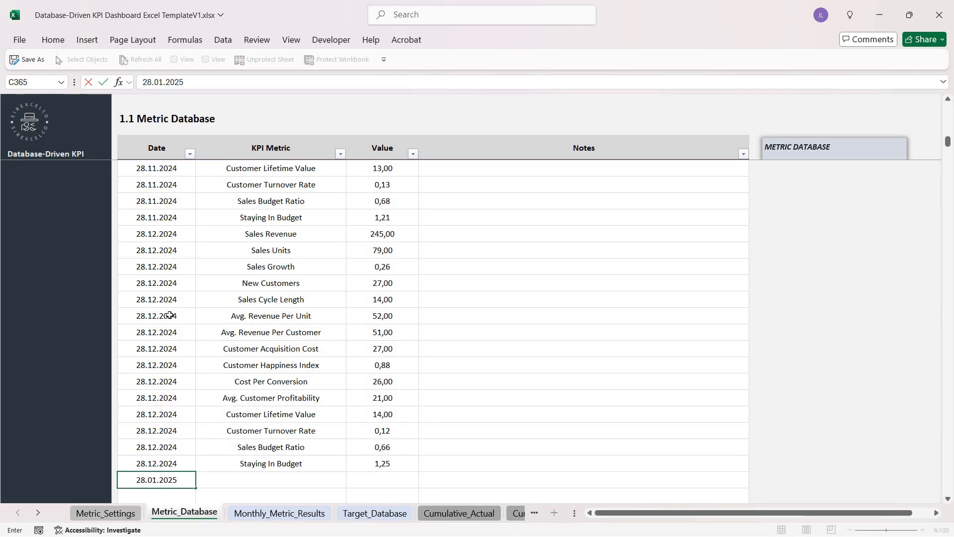
{"action": "key", "text": "Tab"}
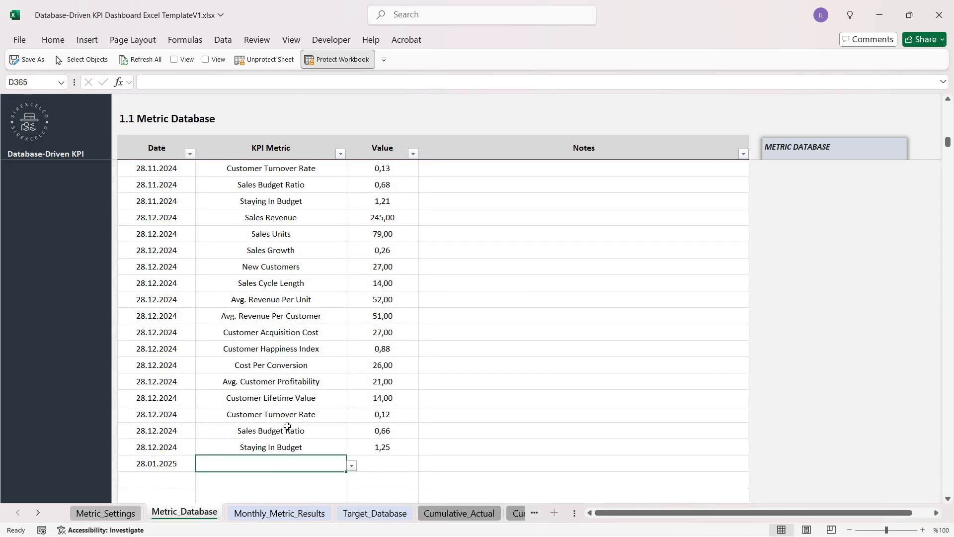
Choose Sales Units as the KPI metric for the 28.01.2025 record and set its value to 65.
{"action": "left_click", "coordinate": [352, 466]}
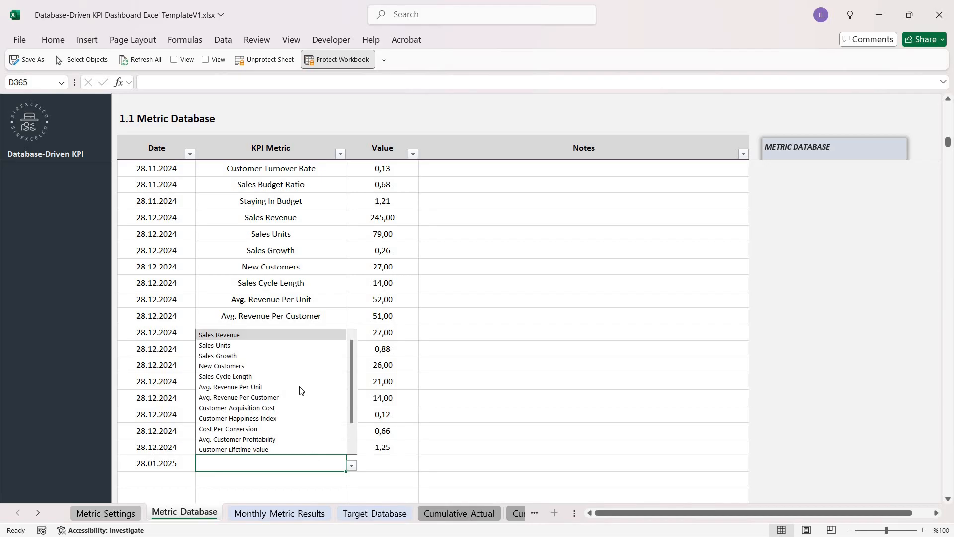
{"action": "left_click", "coordinate": [279, 345]}
{"action": "left_click", "coordinate": [376, 465]}
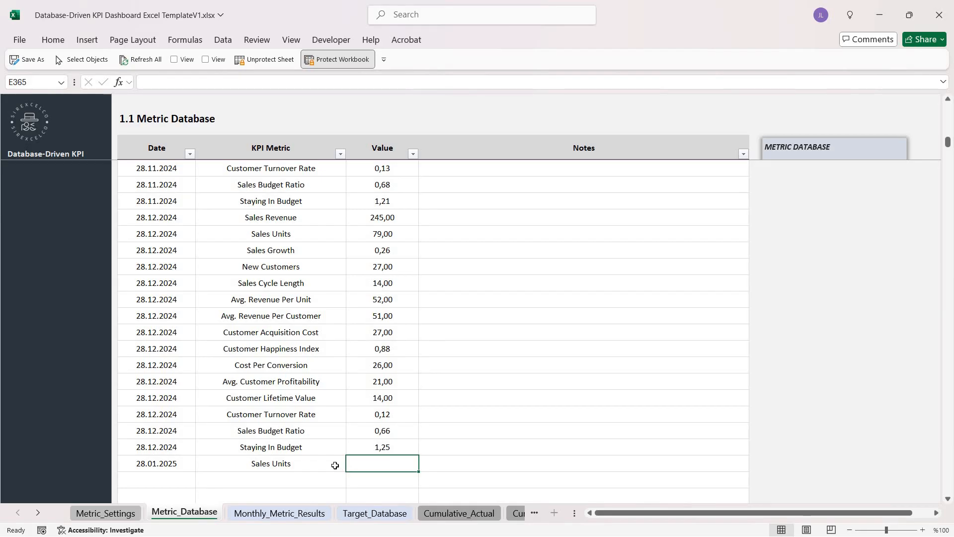
{"action": "type", "text": "65"}
{"action": "key", "text": "Return"}
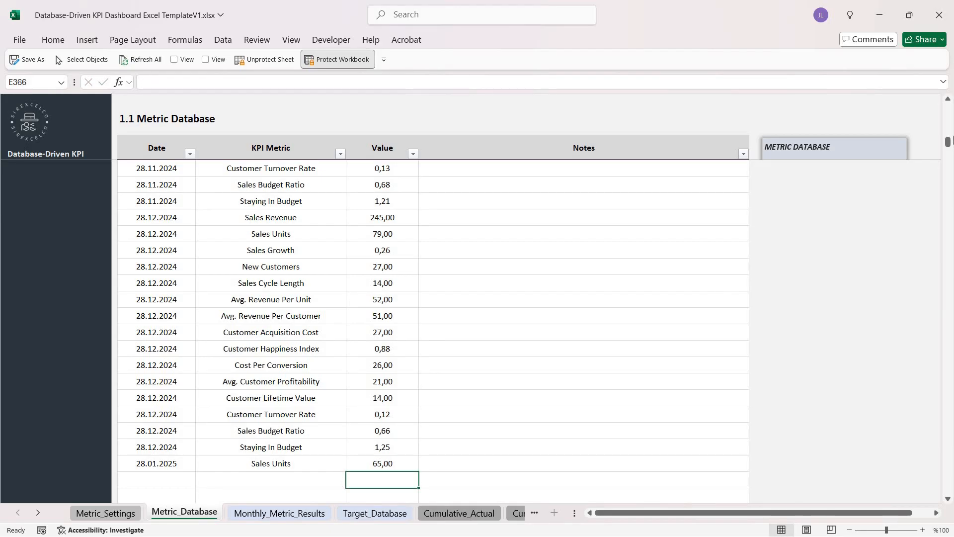
Open the Metric Results sheet and select the Year cell of the starting date setting.
{"action": "left_click_drag", "start_coordinate": [948, 142], "coordinate": [941, 59]}
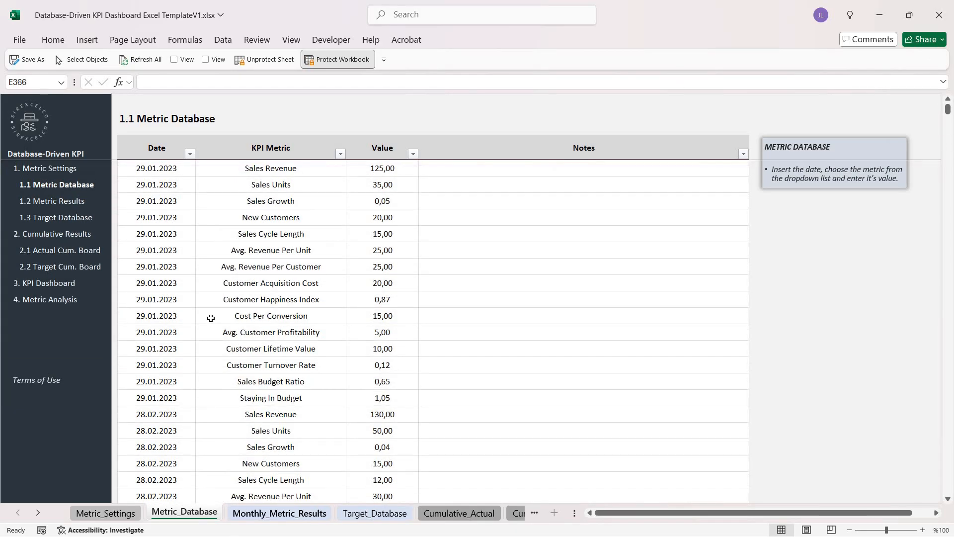
{"action": "left_click", "coordinate": [68, 204]}
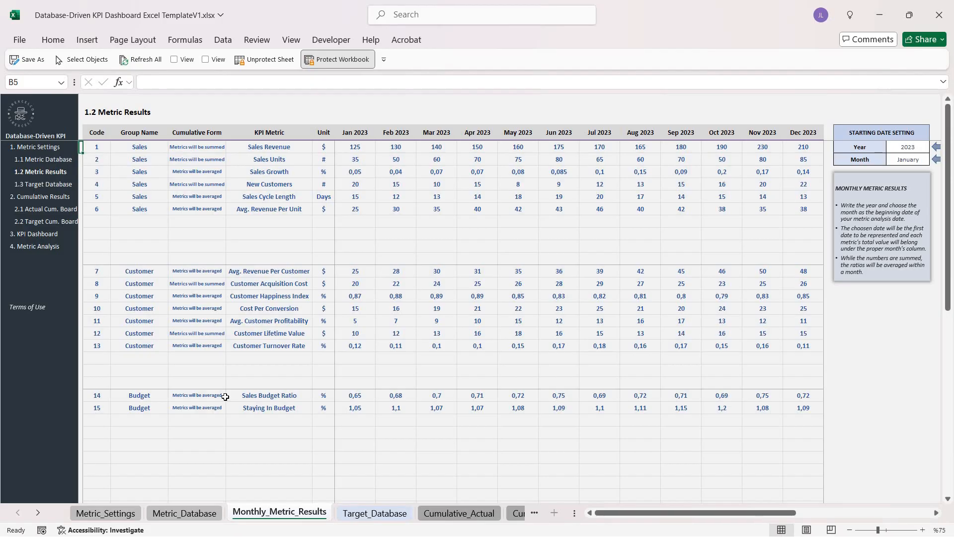
{"action": "left_click", "coordinate": [901, 148]}
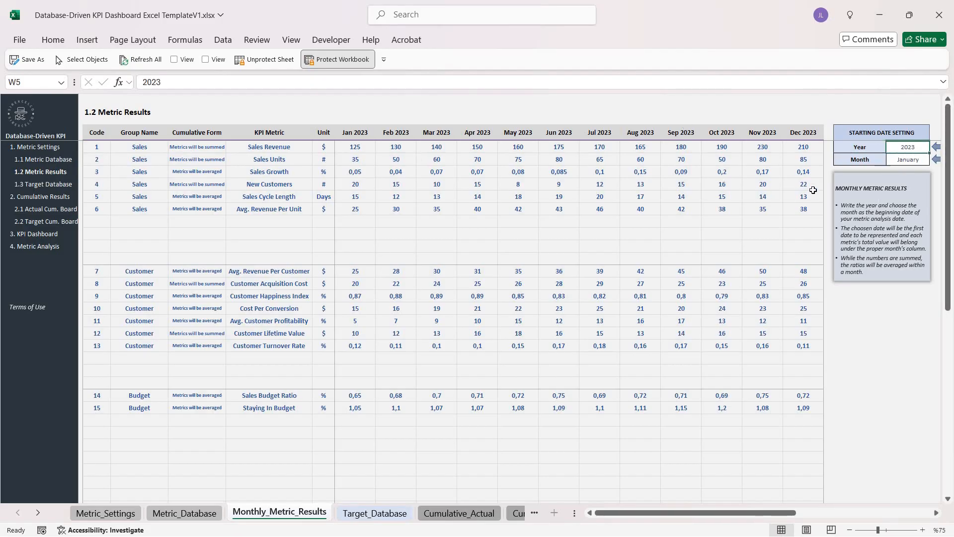
Set the starting month of the Metric Results to May and select the first month column heading.
{"action": "left_click", "coordinate": [905, 161]}
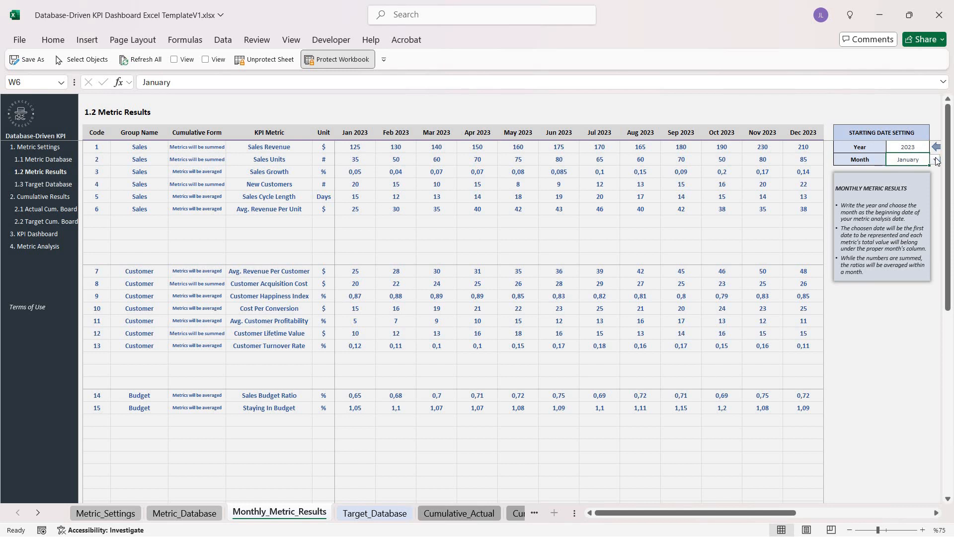
{"action": "key", "text": "alt+Down"}
{"action": "left_click", "coordinate": [896, 213]}
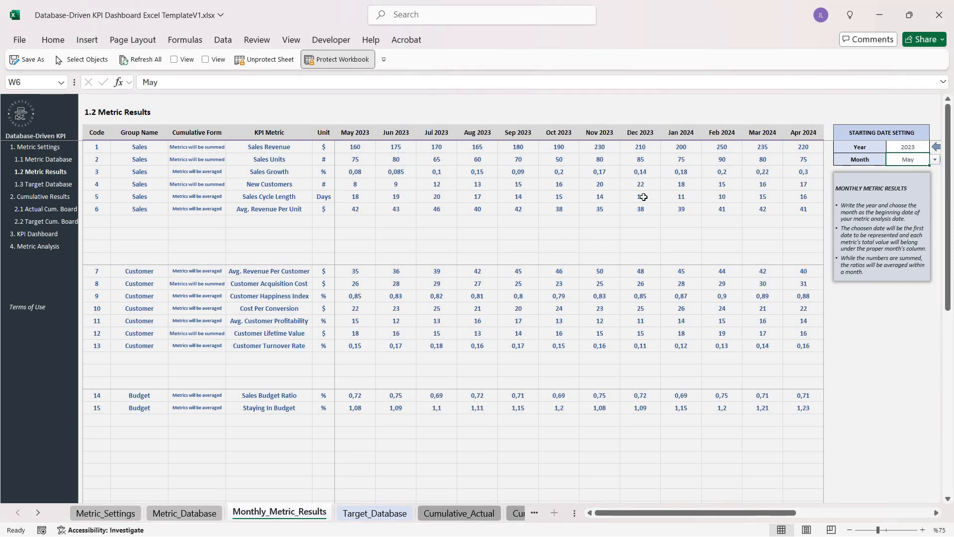
{"action": "left_click", "coordinate": [359, 132]}
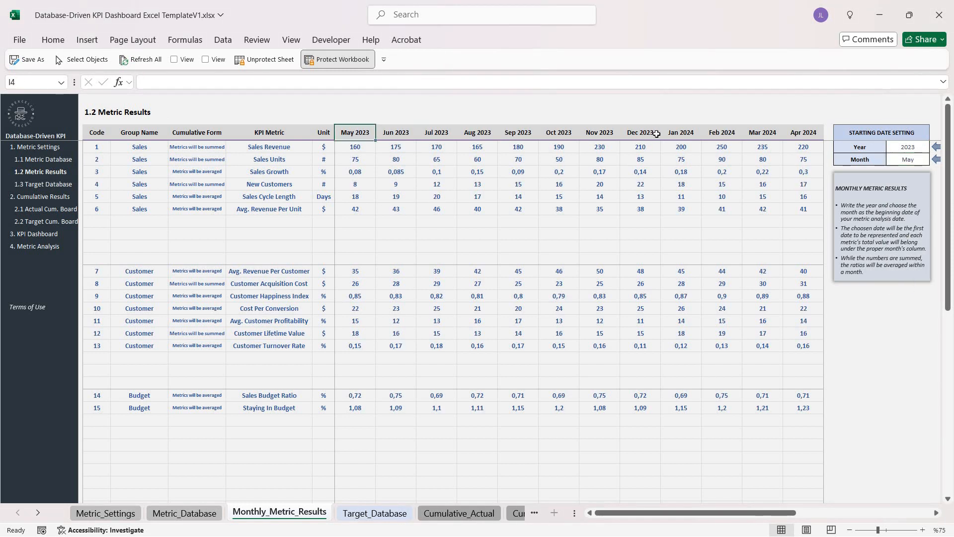
Set the starting month of the Metric Results back to January.
{"action": "left_click", "coordinate": [910, 159]}
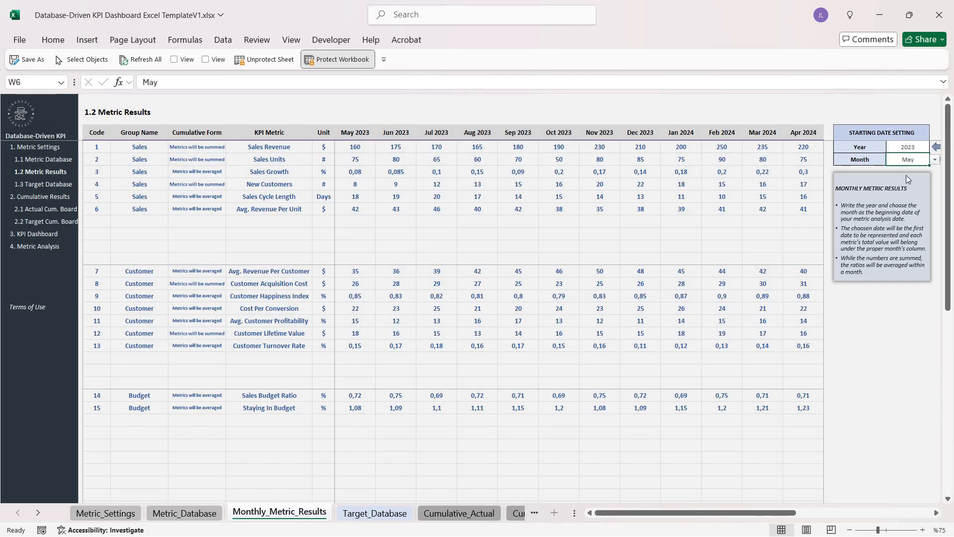
{"action": "left_click", "coordinate": [935, 159]}
{"action": "left_click", "coordinate": [902, 171]}
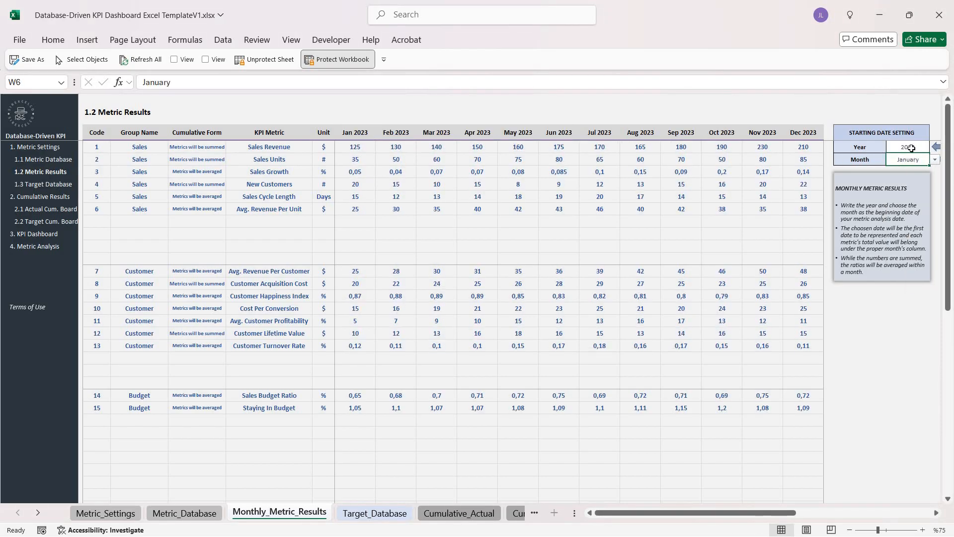
Set the starting year of the Metric Results to 2024.
{"action": "left_click", "coordinate": [911, 148]}
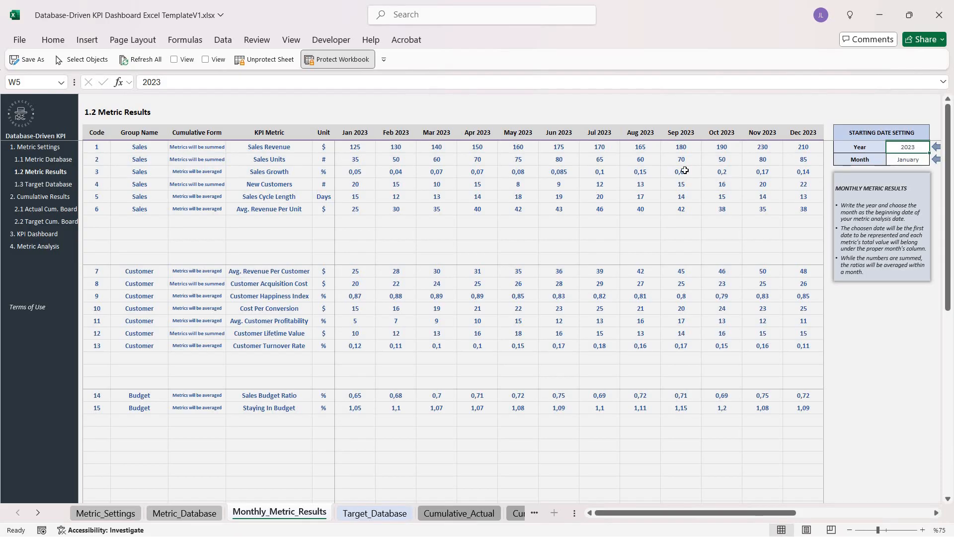
{"action": "type", "text": "2024"}
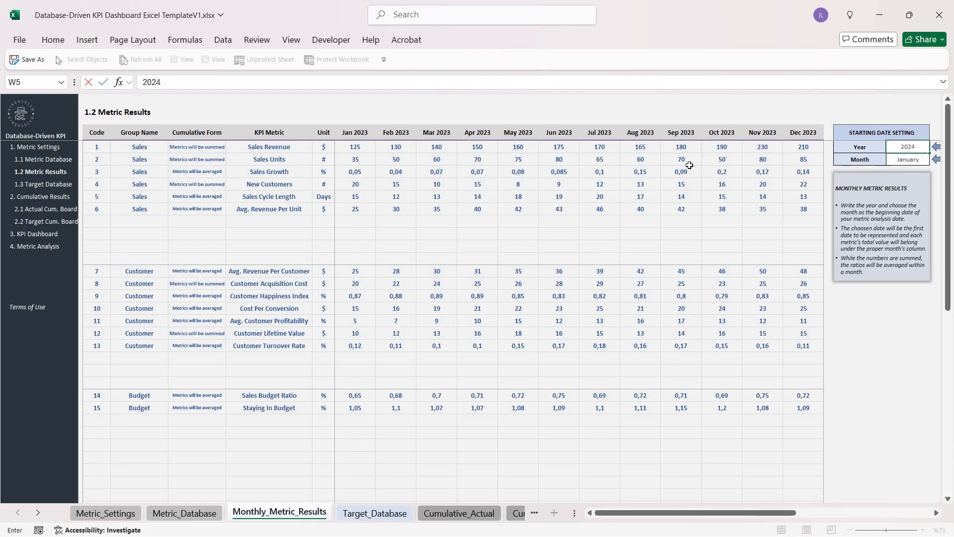
{"action": "key", "text": "Return"}
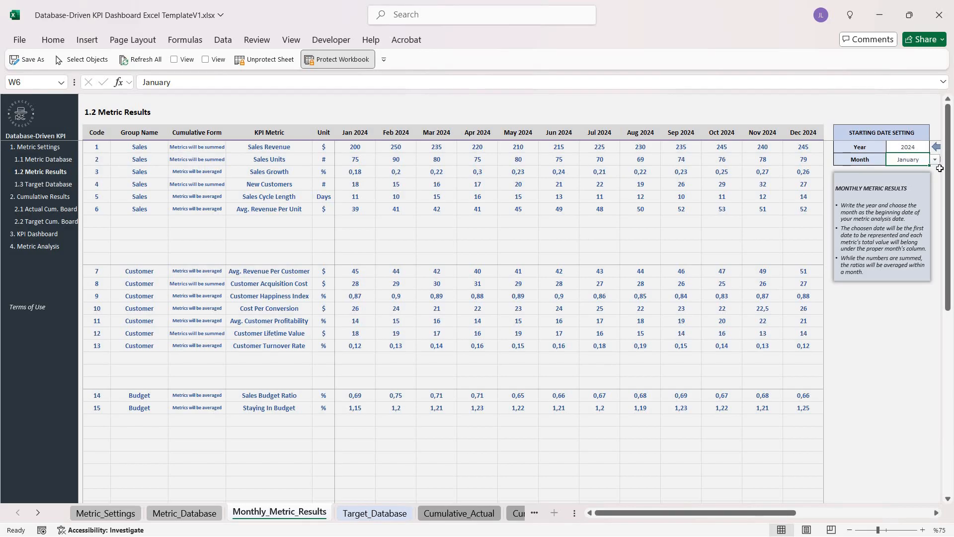
Return the starting year of the Metric Results to 2023.
{"action": "left_click", "coordinate": [904, 145]}
{"action": "type", "text": "2023"}
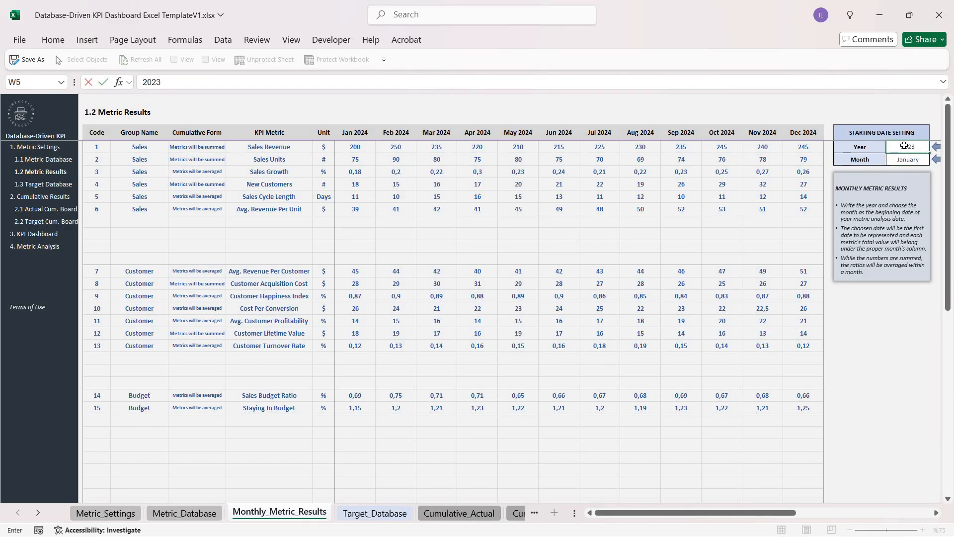
{"action": "key", "text": "Return"}
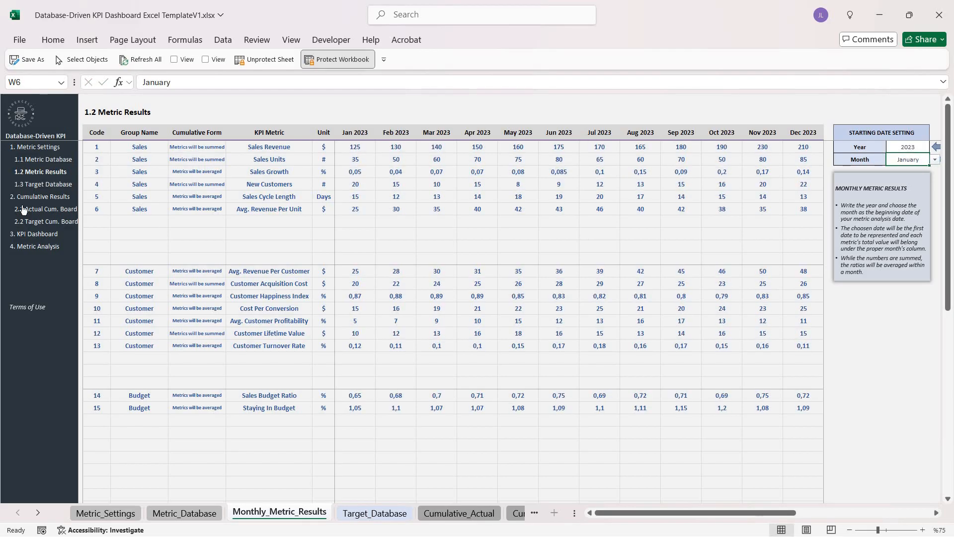
Look over the monthly target values in the Target Database and the target and actual comparison on the KPI Dashboard.
{"action": "left_click", "coordinate": [44, 187]}
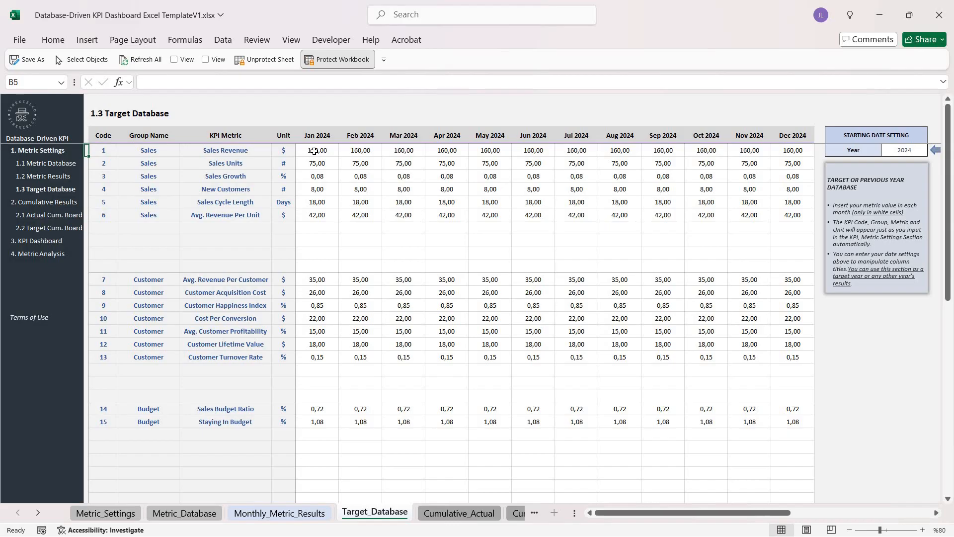
{"action": "left_click_drag", "start_coordinate": [317, 150], "coordinate": [796, 422]}
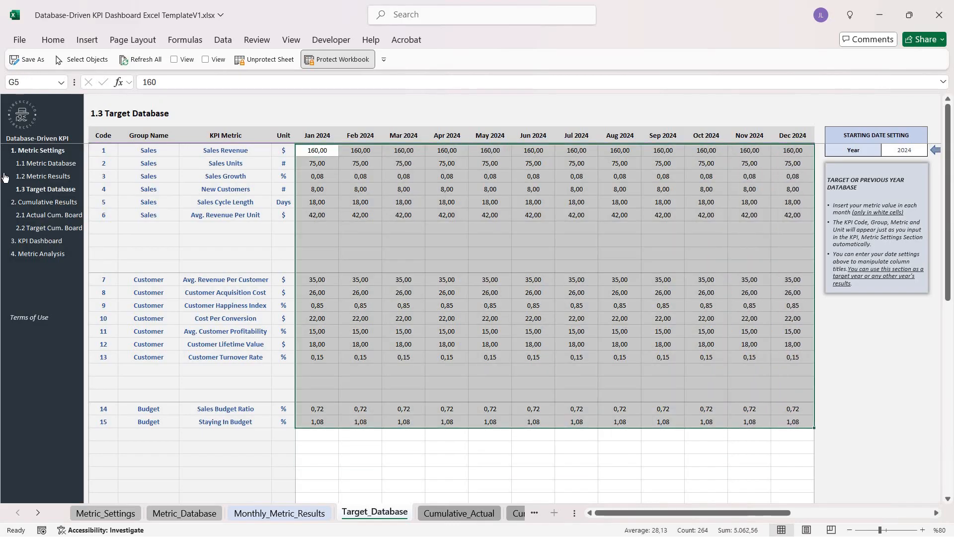
{"action": "left_click", "coordinate": [47, 244]}
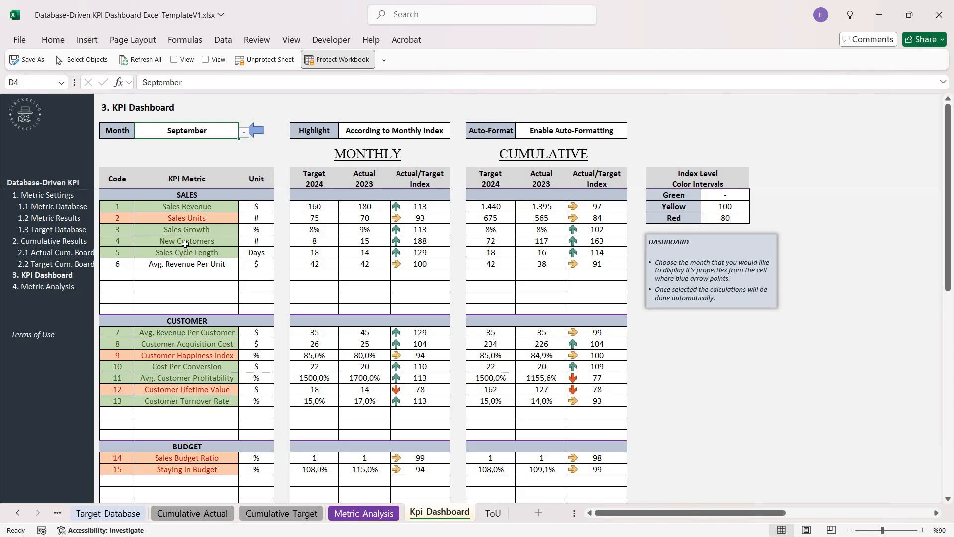
{"action": "left_click", "coordinate": [75, 230]}
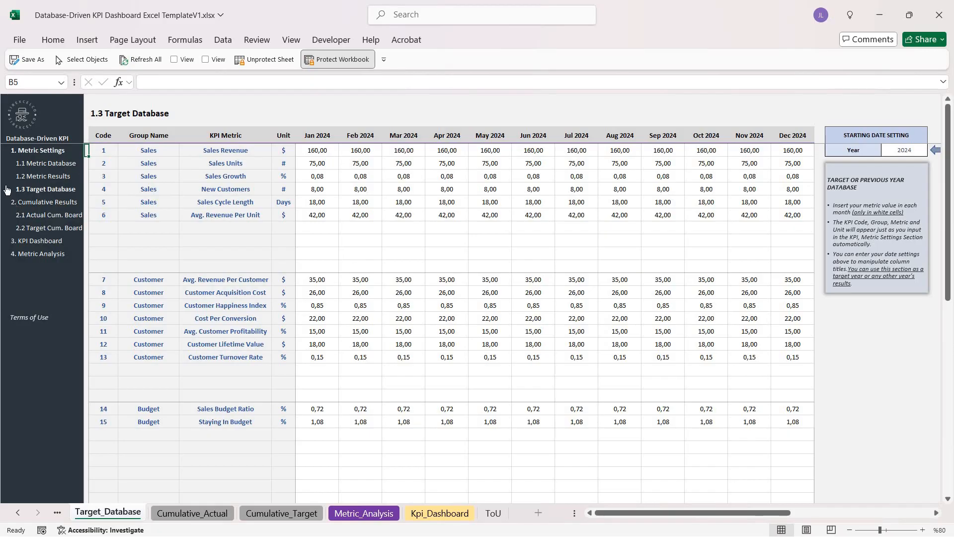
Open the Metric Results sheet and change its starting year to 2024 to load that year's monthly figures.
{"action": "left_click", "coordinate": [42, 176]}
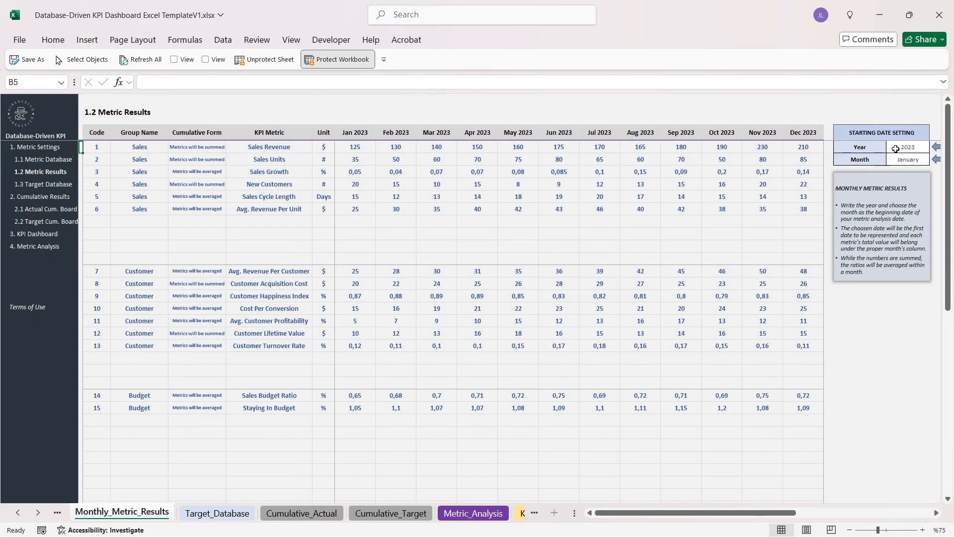
{"action": "left_click", "coordinate": [908, 148]}
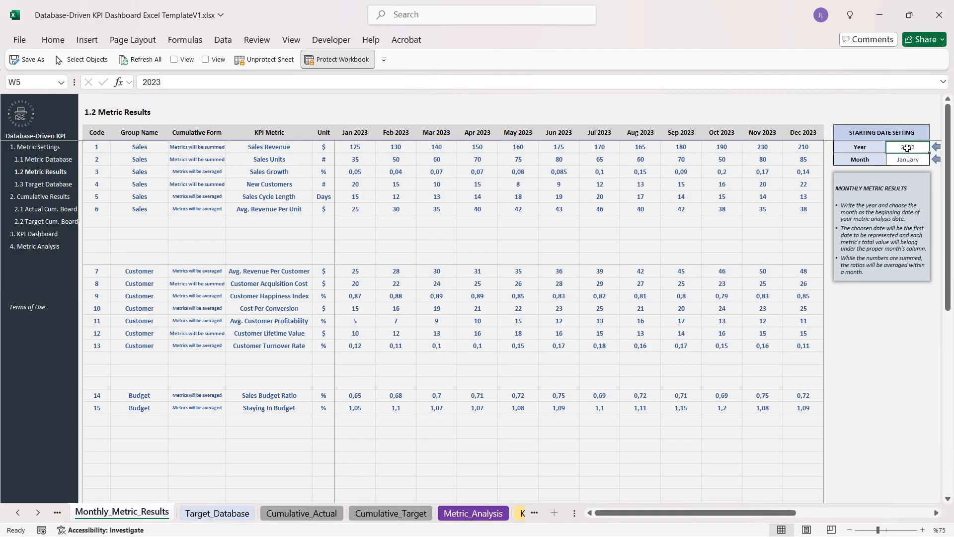
{"action": "type", "text": "202"}
{"action": "key", "text": "Return"}
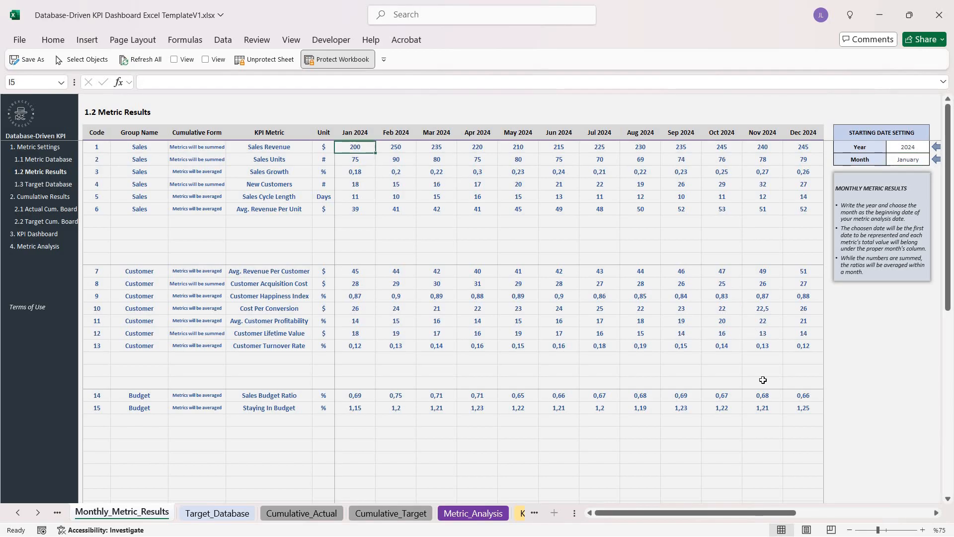
Copy the Jan–Dec 2024 results of all metrics and paste them as values over the monthly targets in the Target Database.
{"action": "left_click", "coordinate": [800, 410], "text": "shift"}
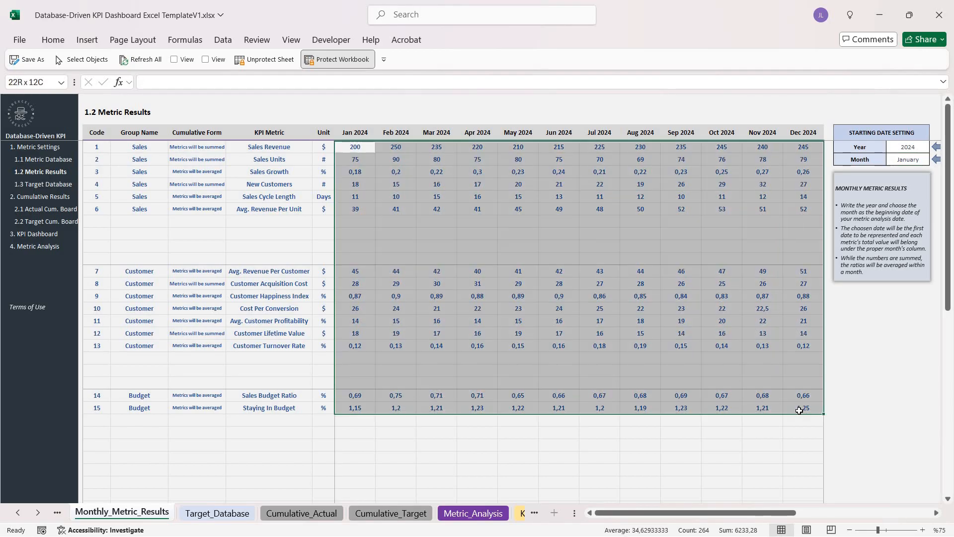
{"action": "key", "text": "ctrl+c"}
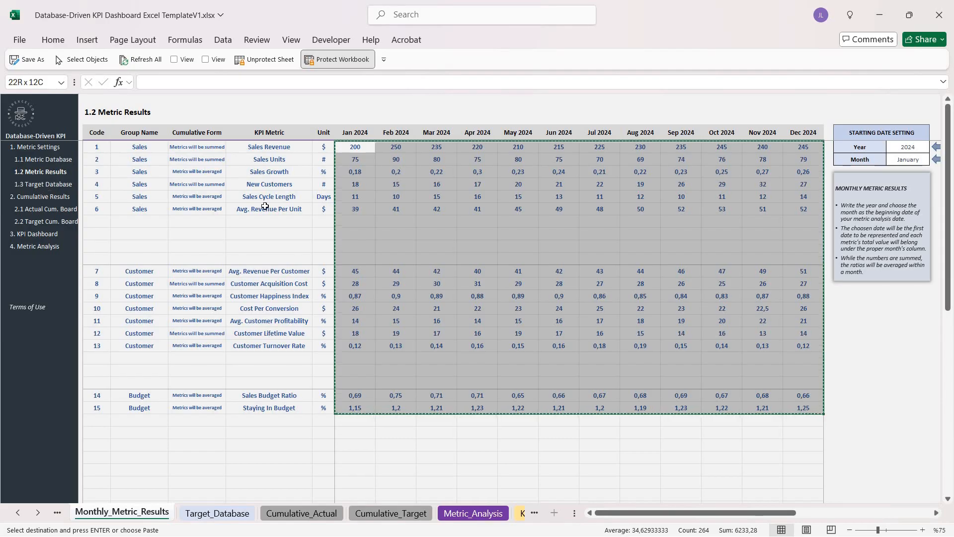
{"action": "key", "text": "ctrl+Page_Down"}
{"action": "left_click", "coordinate": [323, 148]}
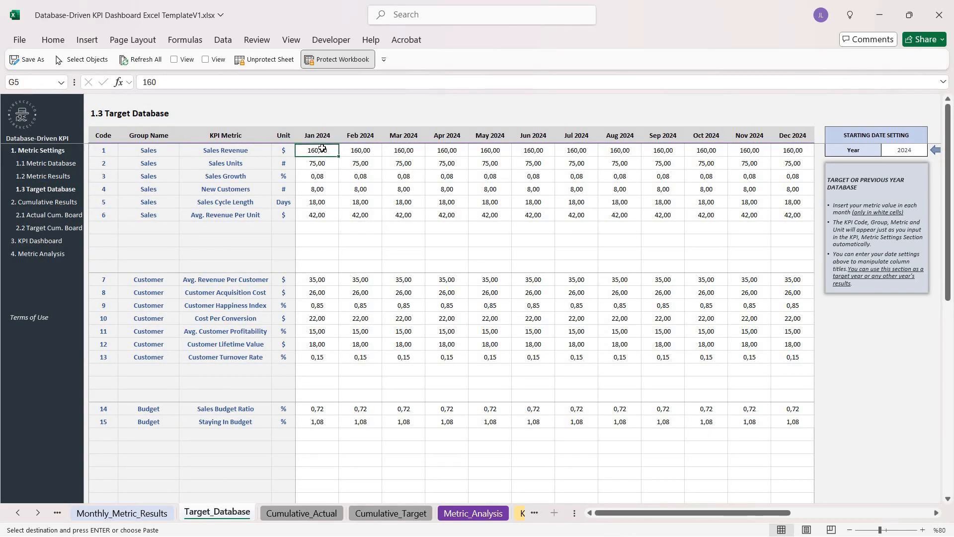
{"action": "right_click", "coordinate": [323, 152]}
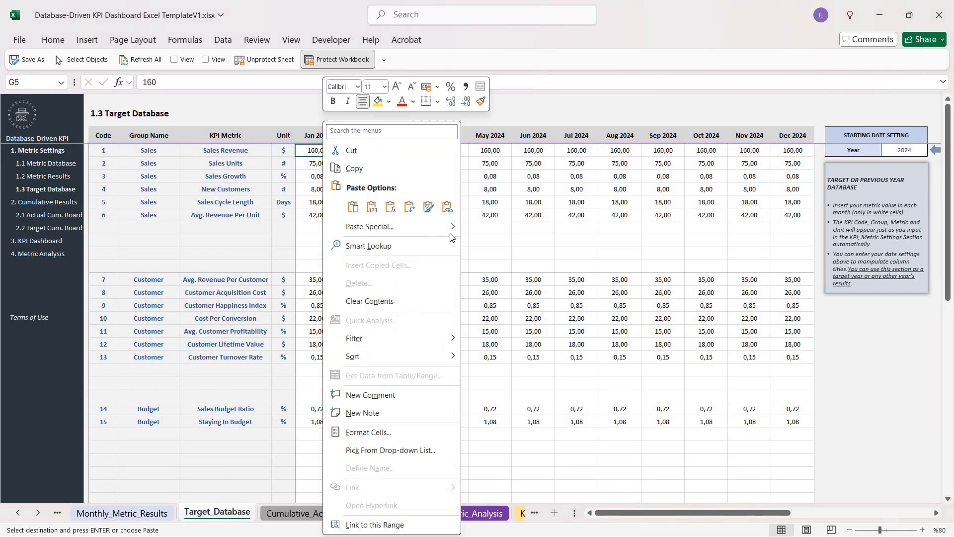
{"action": "left_click", "coordinate": [372, 207]}
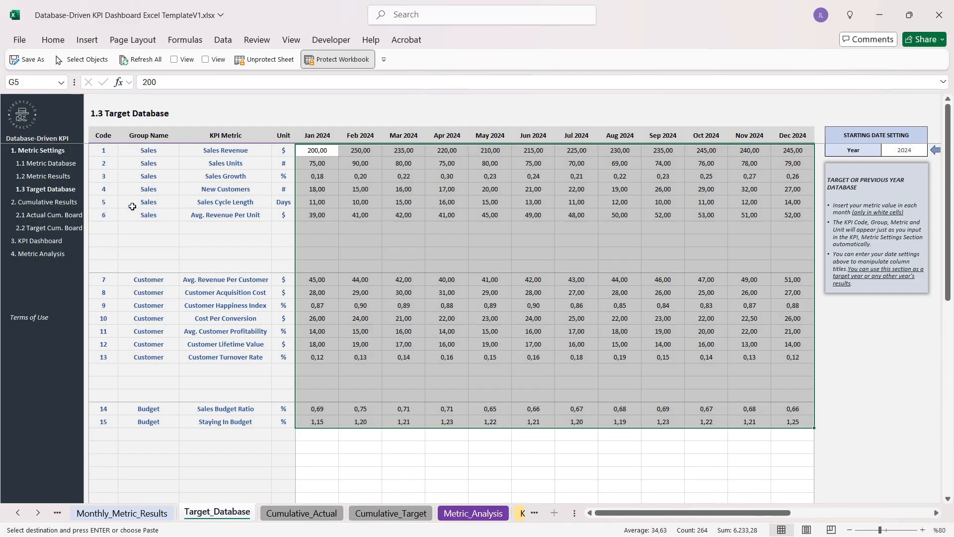
Go back to the Metric Results sheet and restore its starting year to 2023.
{"action": "left_click", "coordinate": [49, 176]}
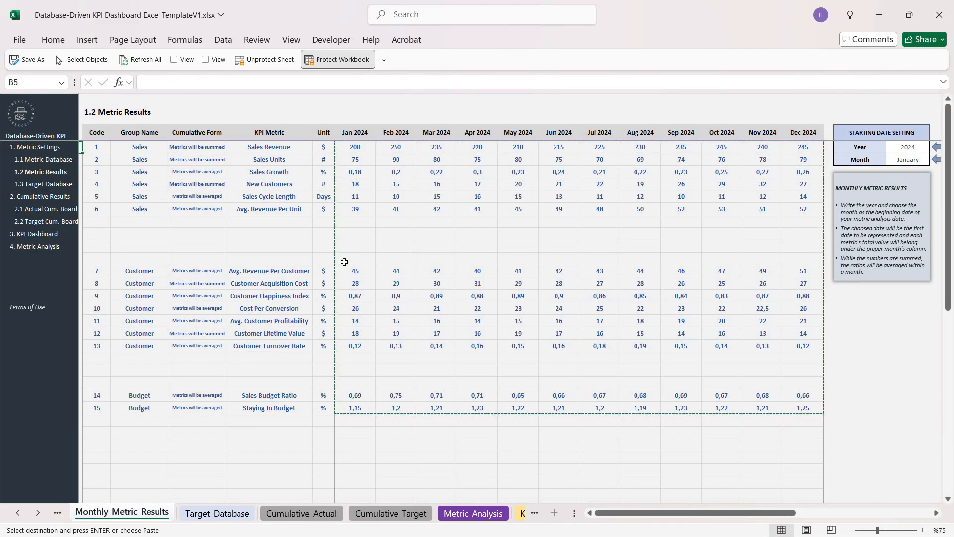
{"action": "left_click", "coordinate": [890, 149]}
{"action": "type", "text": "20"}
{"action": "key", "text": "Return"}
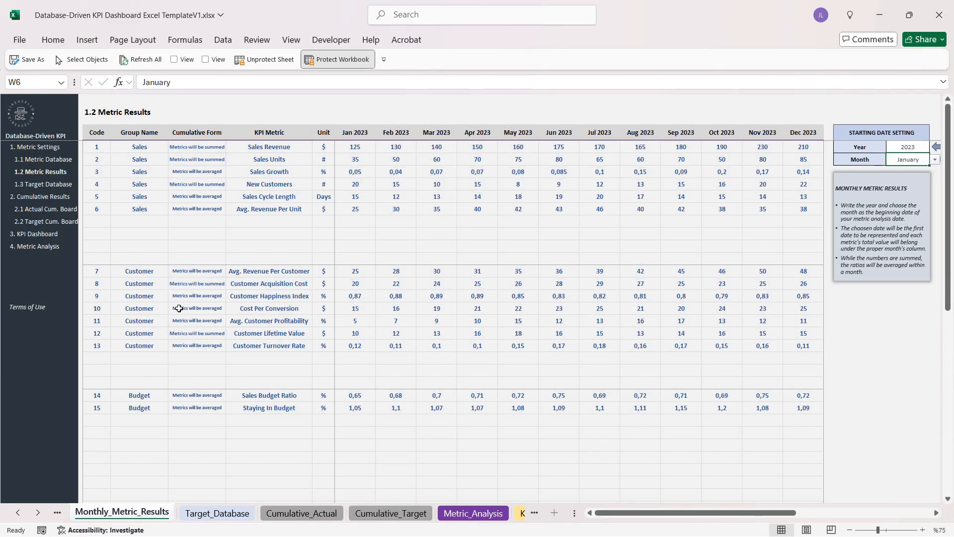
Review the monthly cumulative values and titles on the Cumulative Actual Board and the Cumulative Target Board.
{"action": "left_click", "coordinate": [44, 209]}
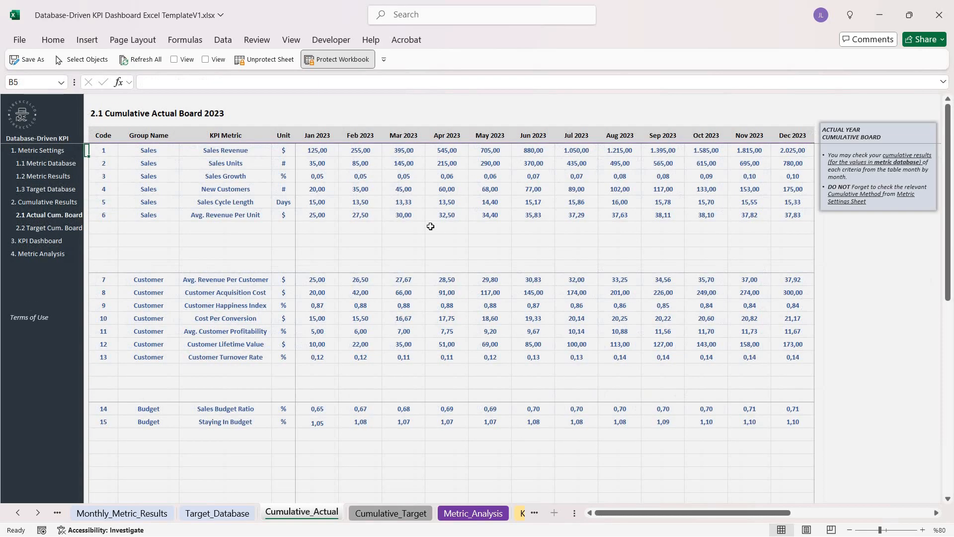
{"action": "left_click", "coordinate": [220, 117]}
{"action": "left_click", "coordinate": [322, 150]}
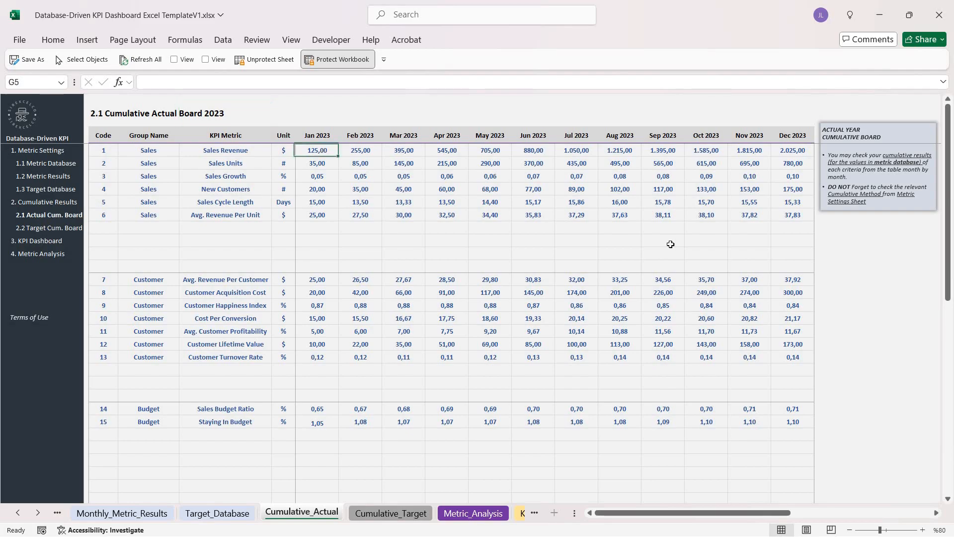
{"action": "left_click_drag", "start_coordinate": [322, 151], "coordinate": [671, 244]}
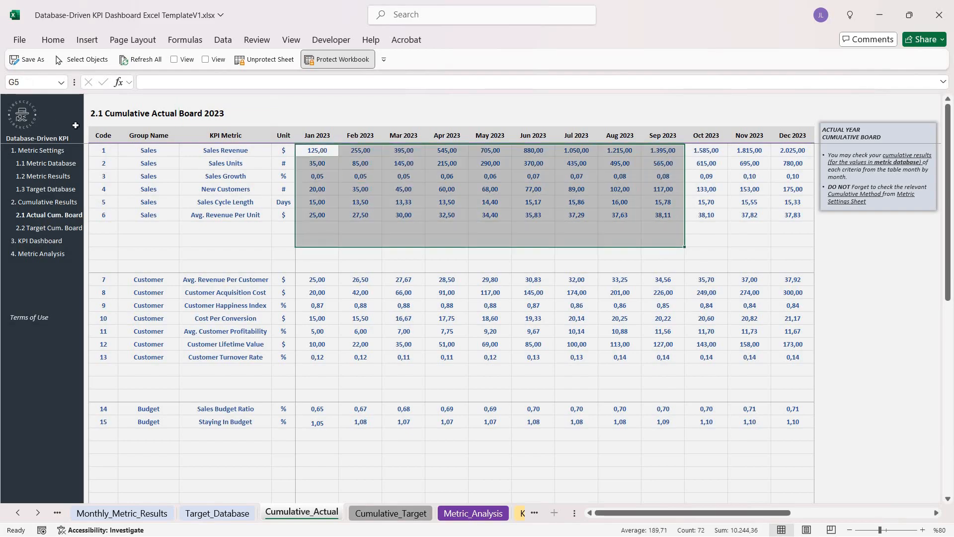
{"action": "left_click", "coordinate": [41, 228]}
{"action": "left_click", "coordinate": [219, 115]}
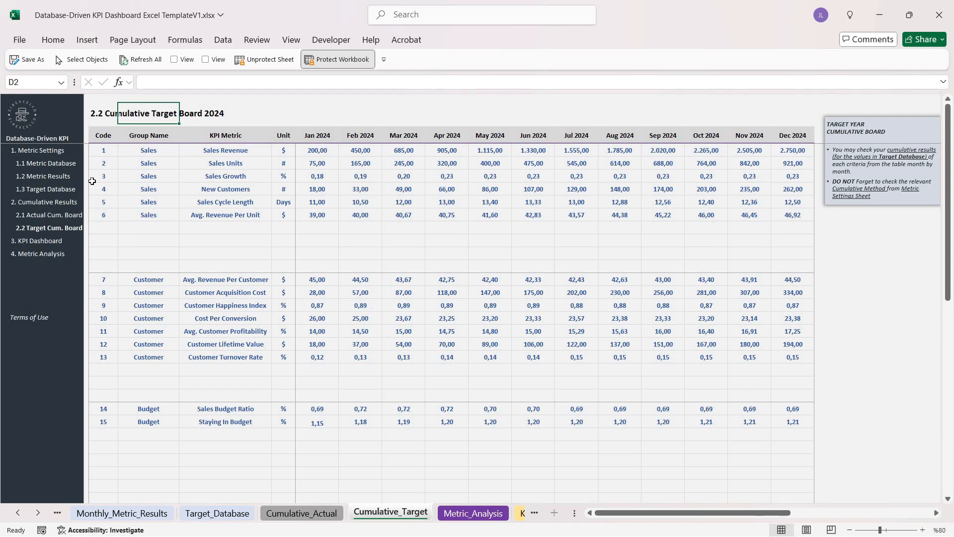
Check the starting Year settings on the Metric Results and Target Database sheets.
{"action": "left_click", "coordinate": [55, 176]}
{"action": "left_click", "coordinate": [908, 146]}
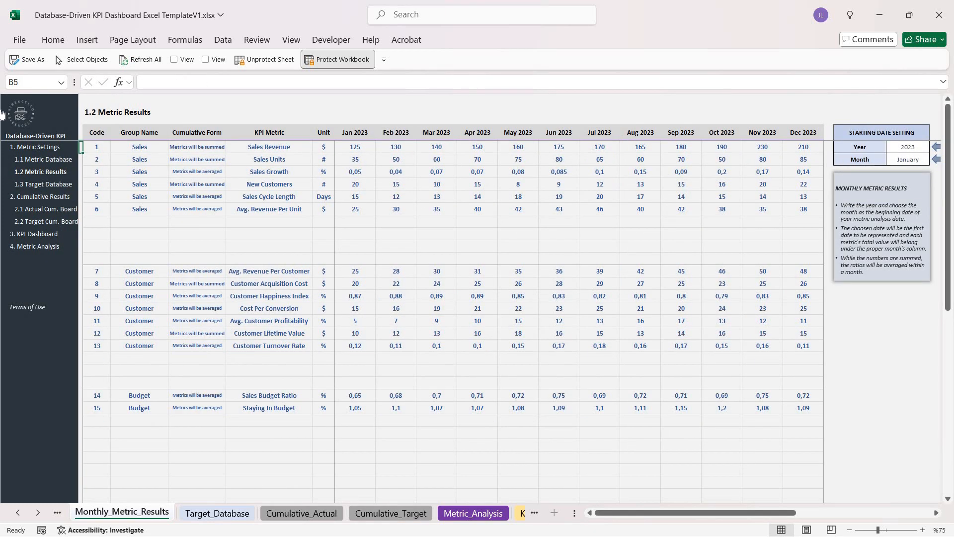
{"action": "left_click", "coordinate": [50, 185]}
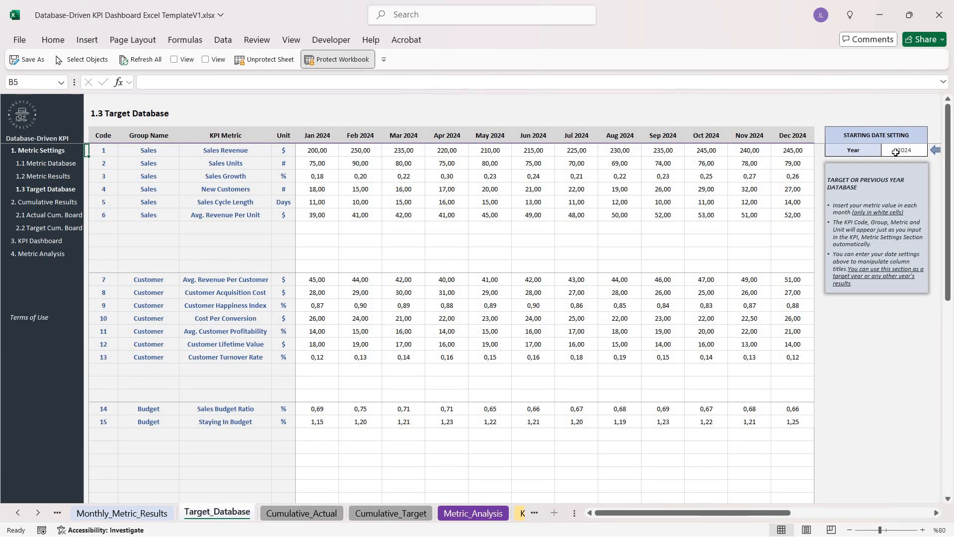
{"action": "left_click", "coordinate": [904, 149]}
Check the years in both cumulative board titles and return through Metric Results to the Target Database.
{"action": "left_click", "coordinate": [58, 215]}
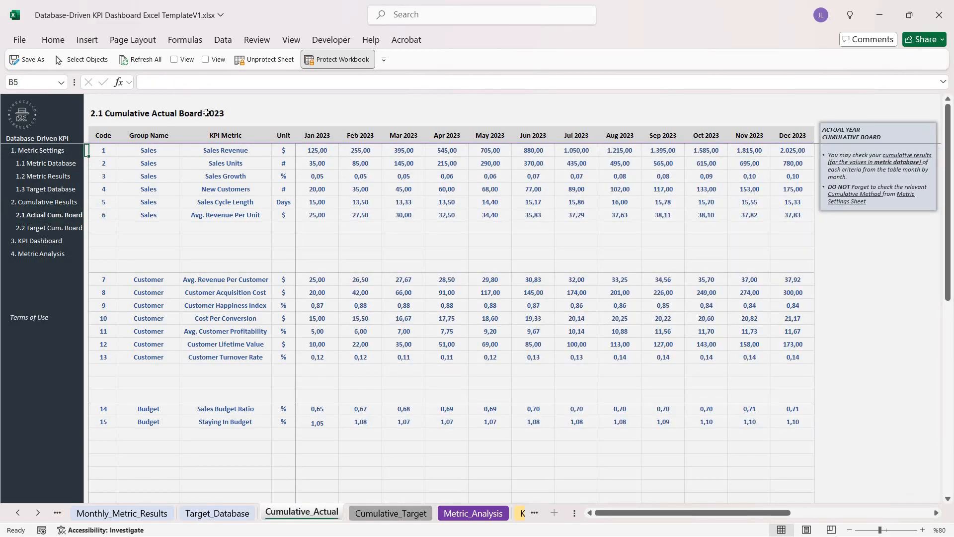
{"action": "left_click", "coordinate": [49, 228]}
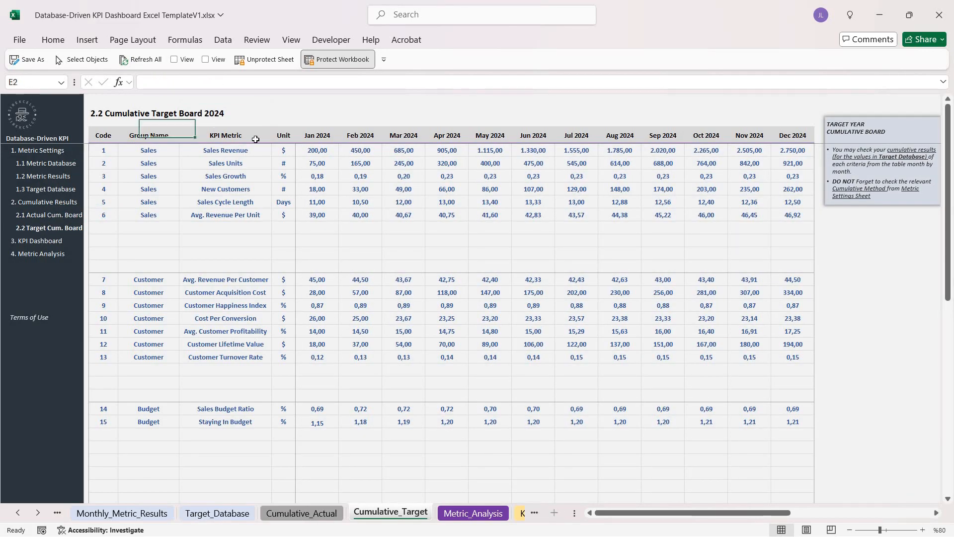
{"action": "left_click", "coordinate": [210, 115]}
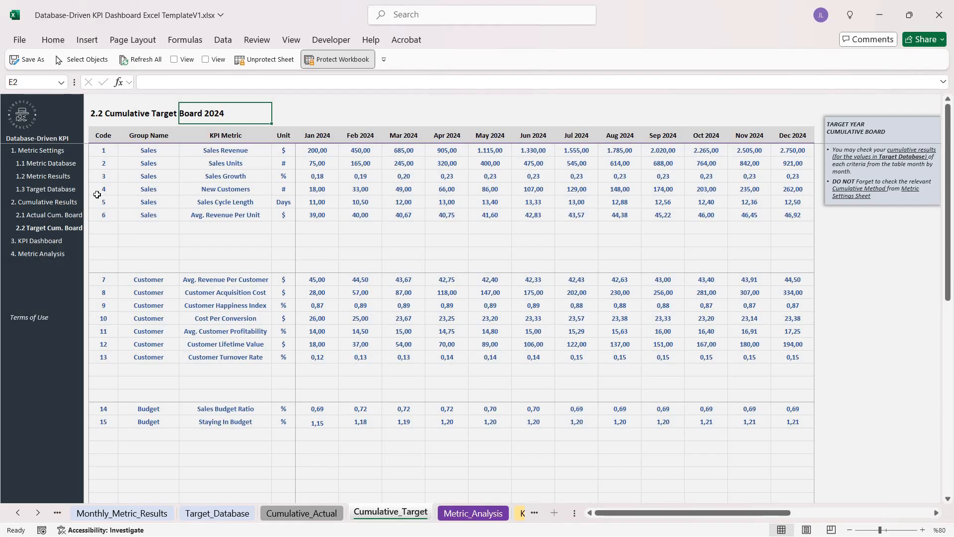
{"action": "left_click", "coordinate": [48, 177]}
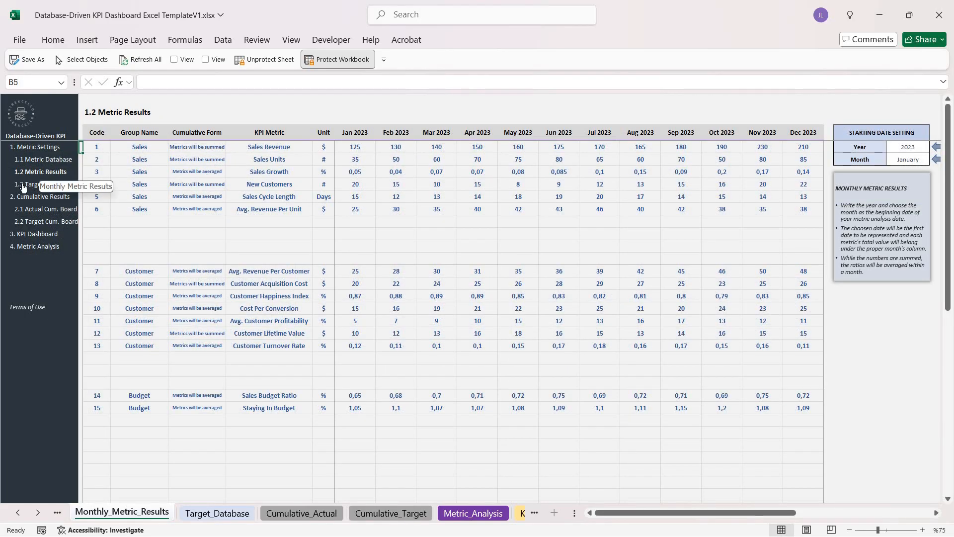
{"action": "left_click", "coordinate": [46, 185]}
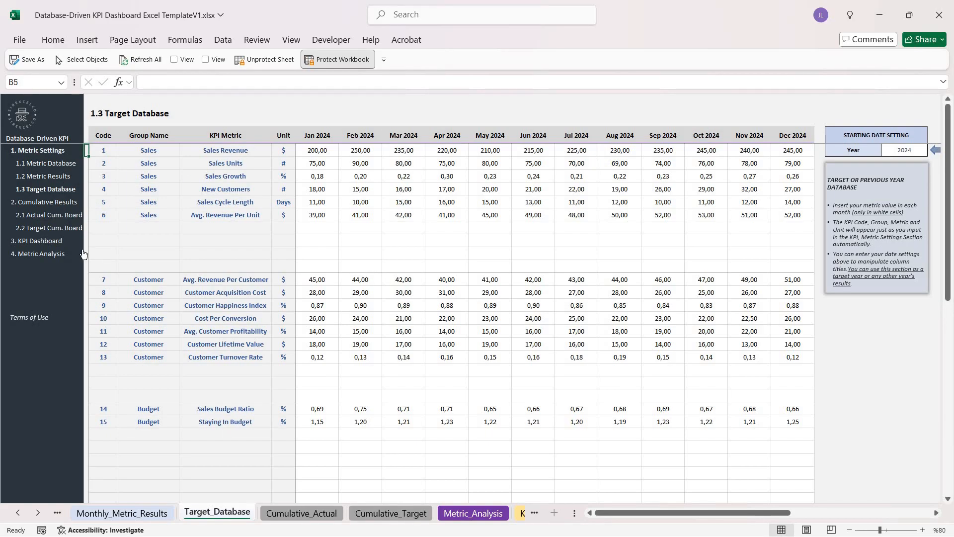
Go to the KPI Dashboard and review the monthly target, actual and index values of the Sales metrics.
{"action": "left_click", "coordinate": [50, 241]}
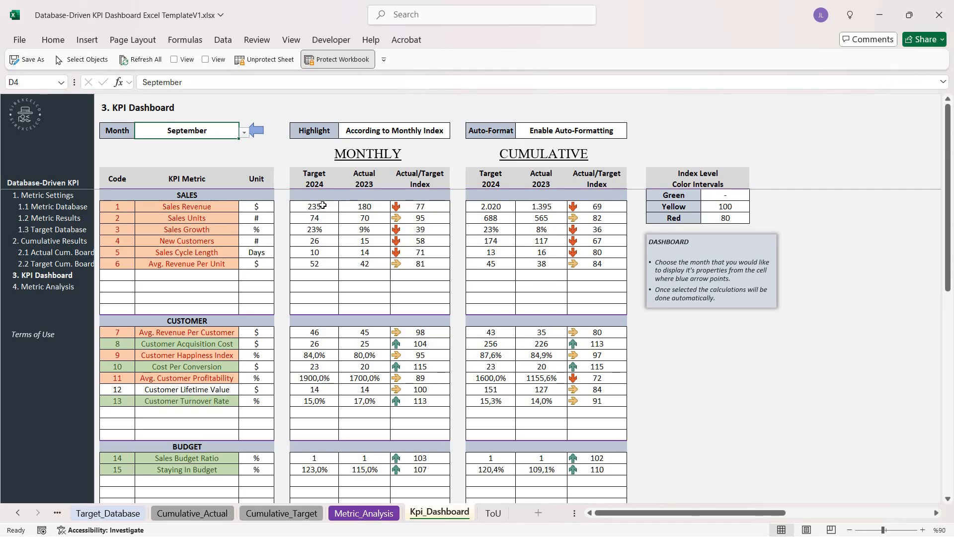
{"action": "left_click_drag", "start_coordinate": [316, 206], "coordinate": [315, 276]}
{"action": "left_click_drag", "start_coordinate": [366, 205], "coordinate": [364, 263]}
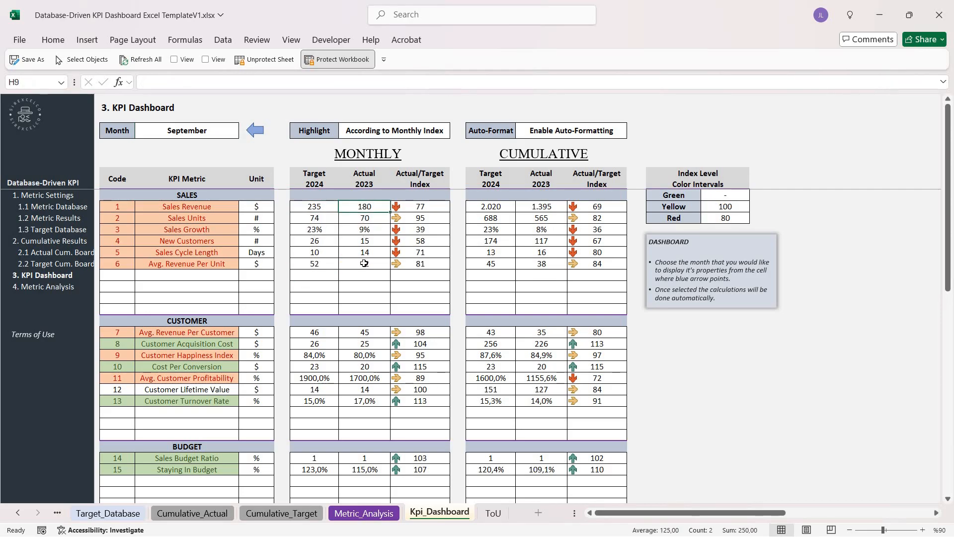
{"action": "left_click_drag", "start_coordinate": [427, 205], "coordinate": [418, 259]}
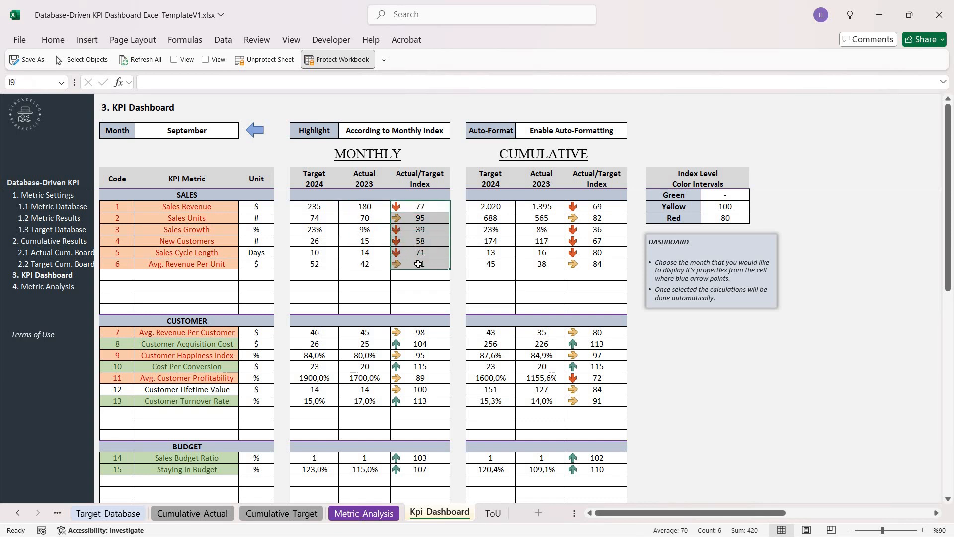
Set the KPI Dashboard's month to November.
{"action": "left_click", "coordinate": [197, 131]}
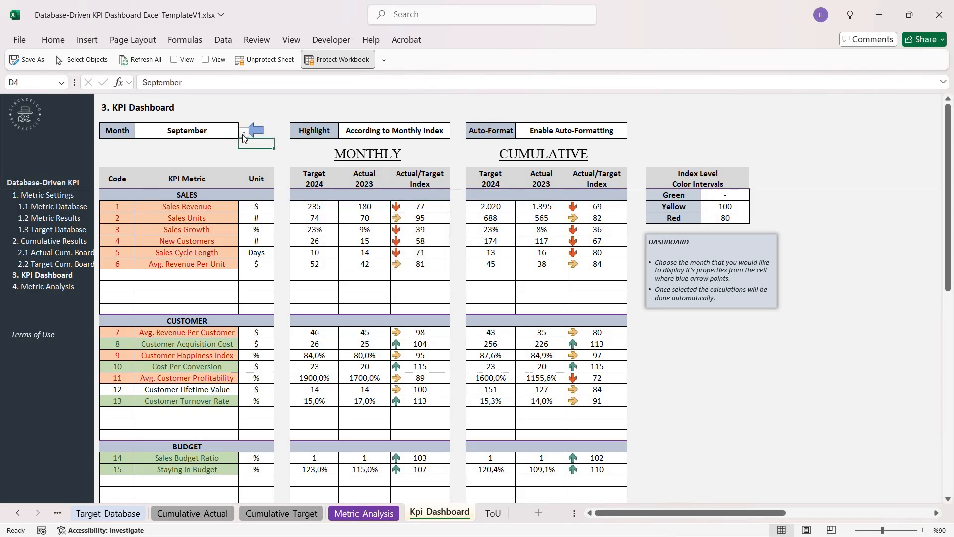
{"action": "left_click", "coordinate": [244, 133]}
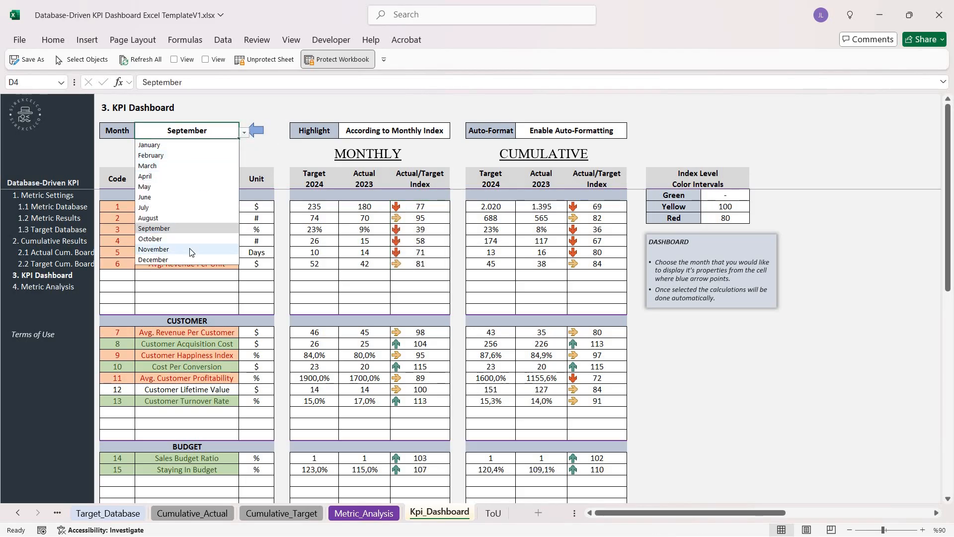
{"action": "left_click", "coordinate": [190, 249]}
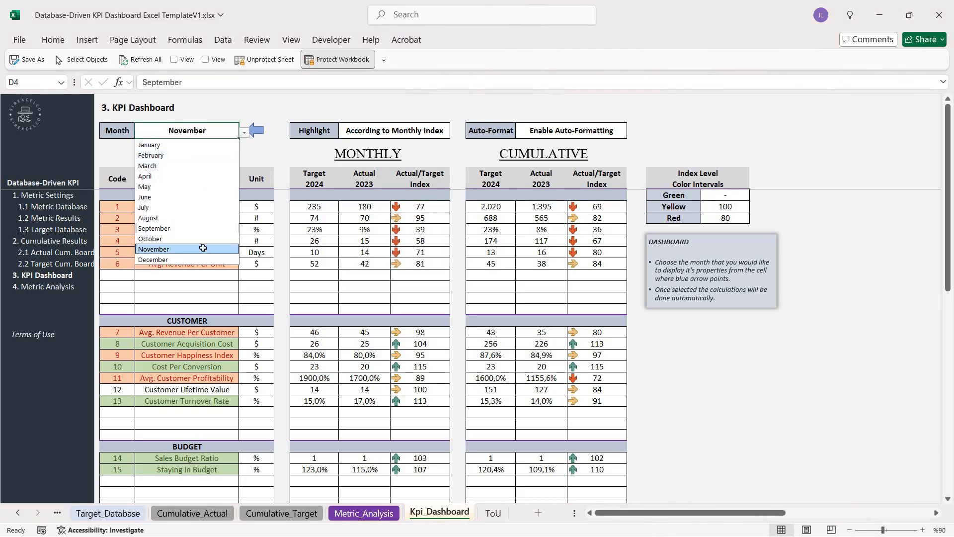
Try highlighting the dashboard metrics by cumulative index and by both indexes, and set Highlight to "Do not highligt".
{"action": "left_click", "coordinate": [423, 130]}
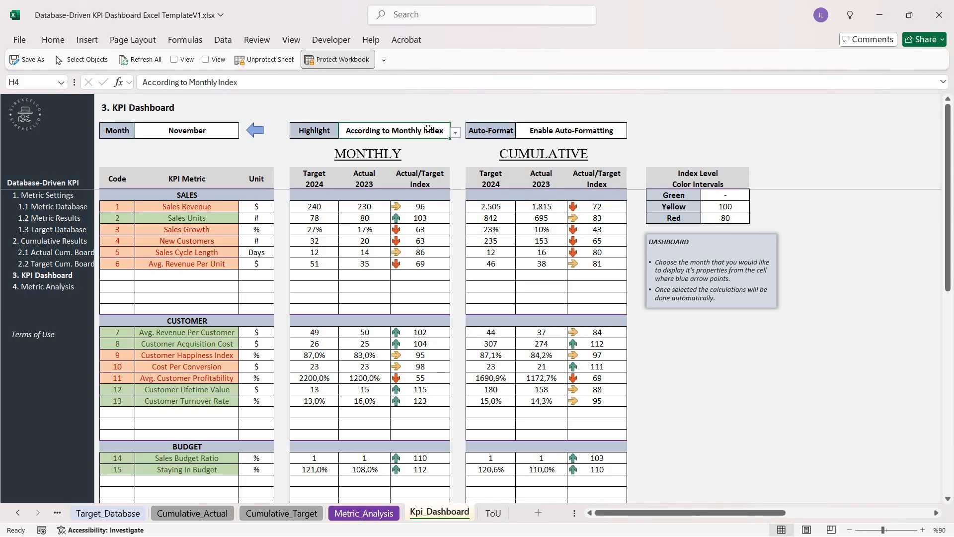
{"action": "left_click", "coordinate": [455, 133]}
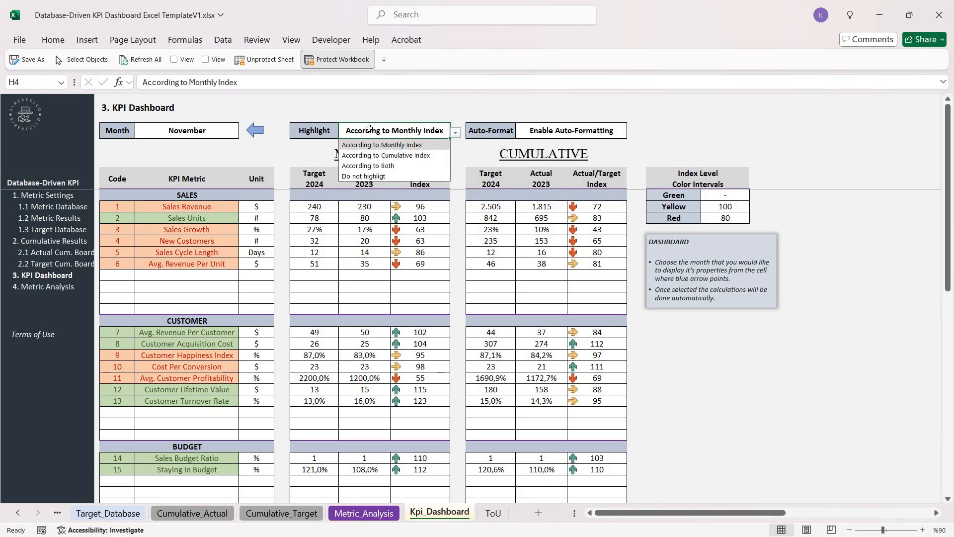
{"action": "left_click", "coordinate": [416, 155]}
{"action": "key", "text": "alt+Down"}
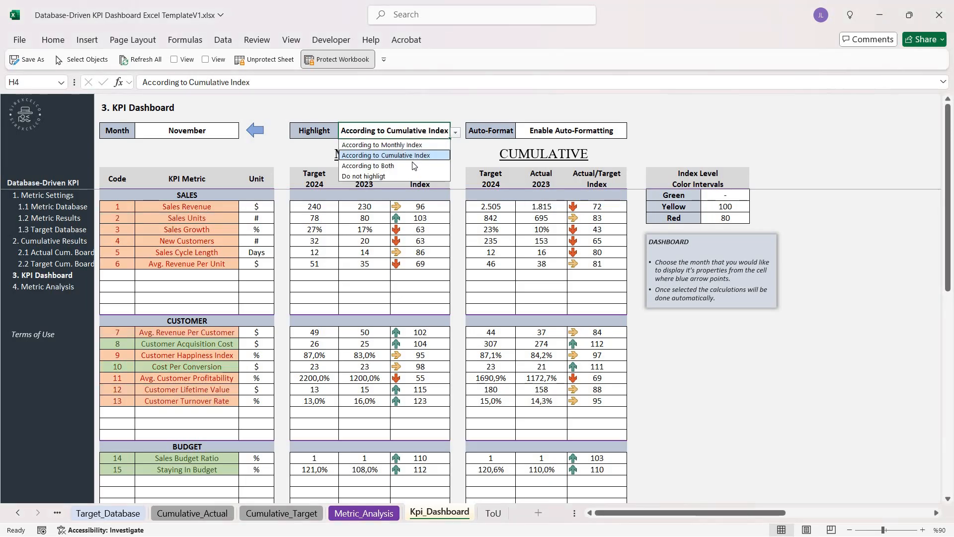
{"action": "left_click", "coordinate": [413, 166]}
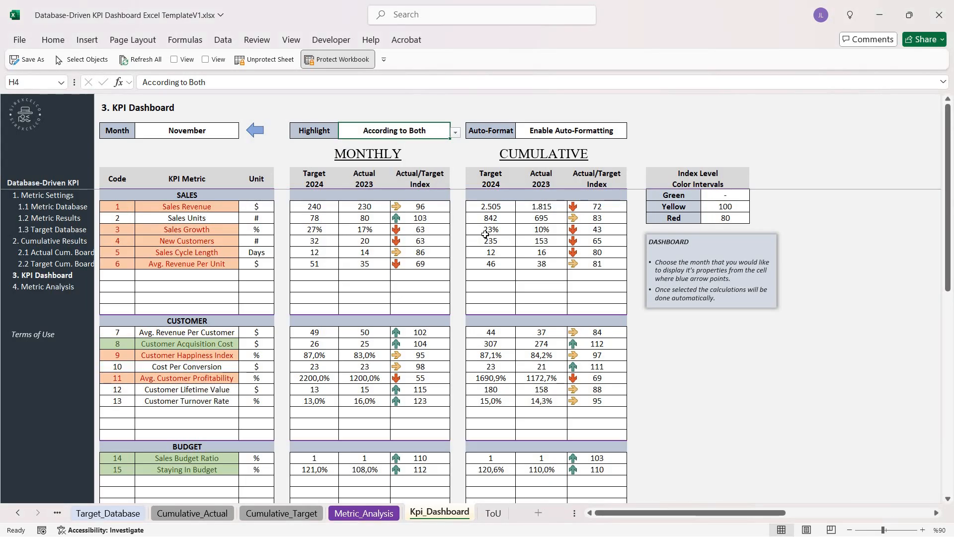
{"action": "left_click", "coordinate": [455, 133]}
{"action": "left_click", "coordinate": [385, 175]}
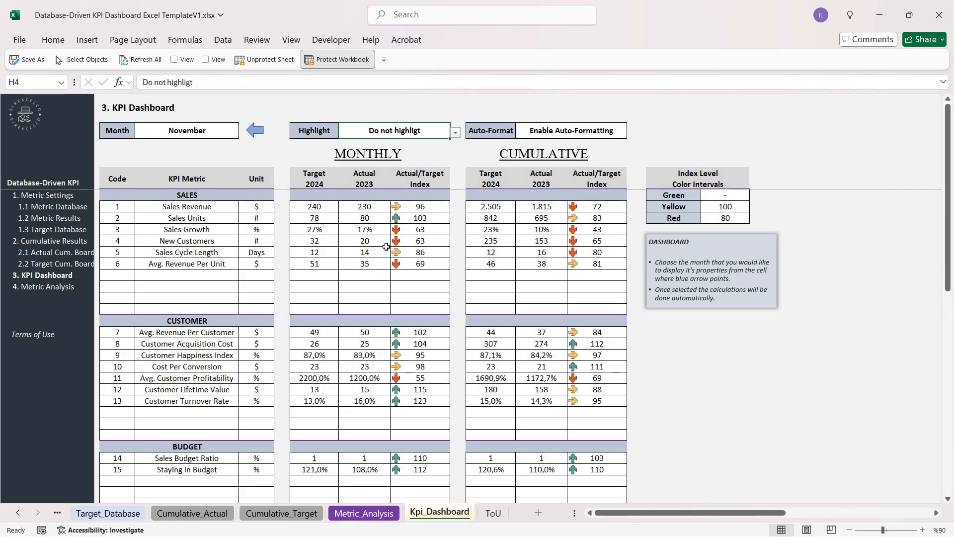
Compare the Dashboard Format column in Metric Settings with the number formats of the monthly target and actual values on the KPI Dashboard.
{"action": "left_click", "coordinate": [552, 133]}
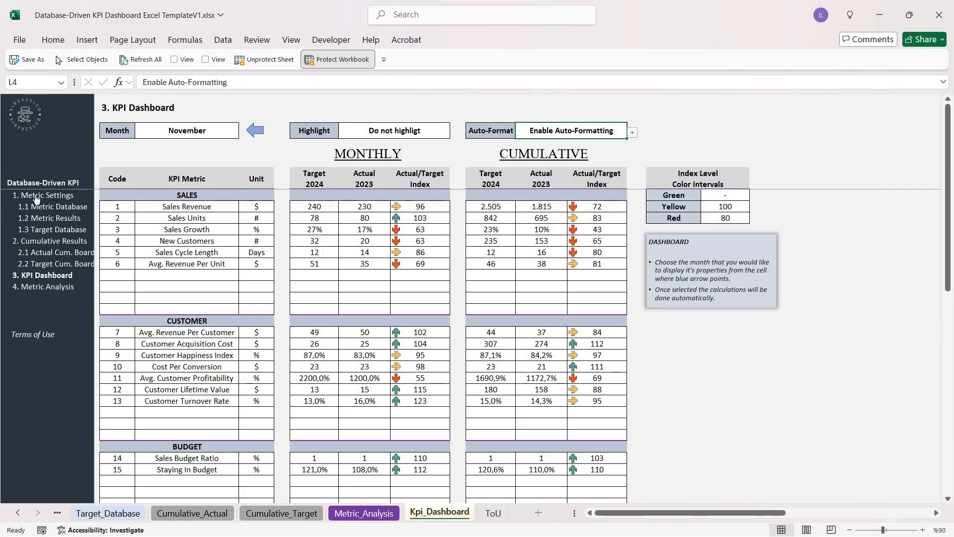
{"action": "left_click", "coordinate": [70, 196]}
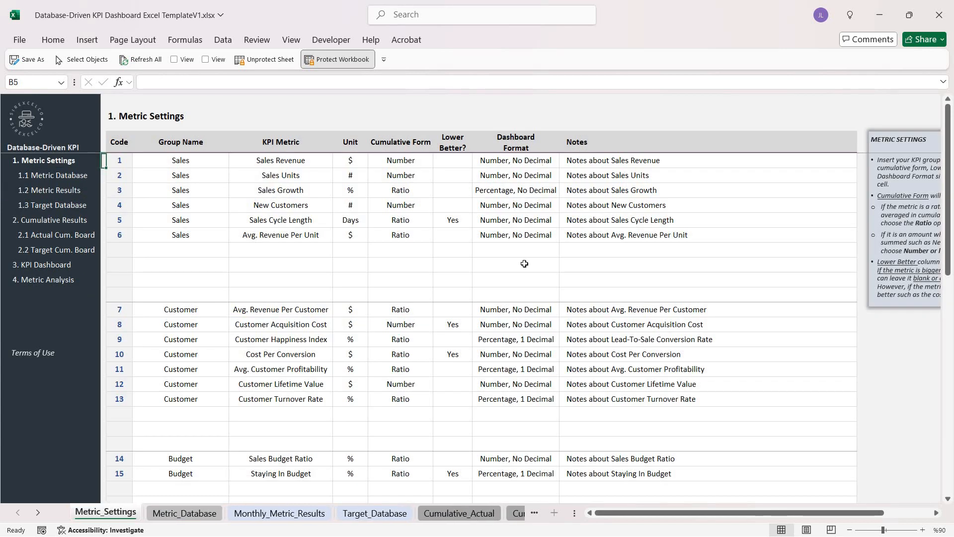
{"action": "left_click_drag", "start_coordinate": [517, 160], "coordinate": [520, 474]}
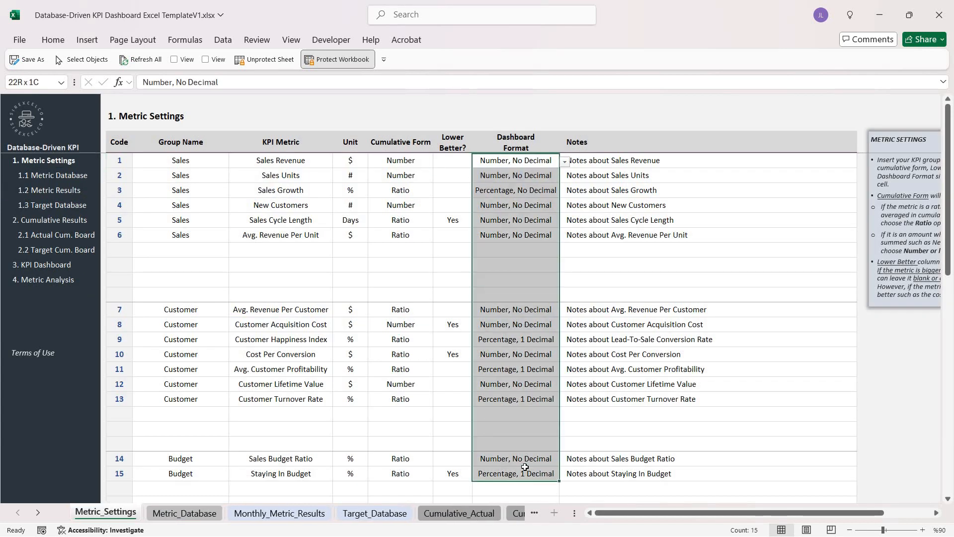
{"action": "left_click", "coordinate": [58, 268]}
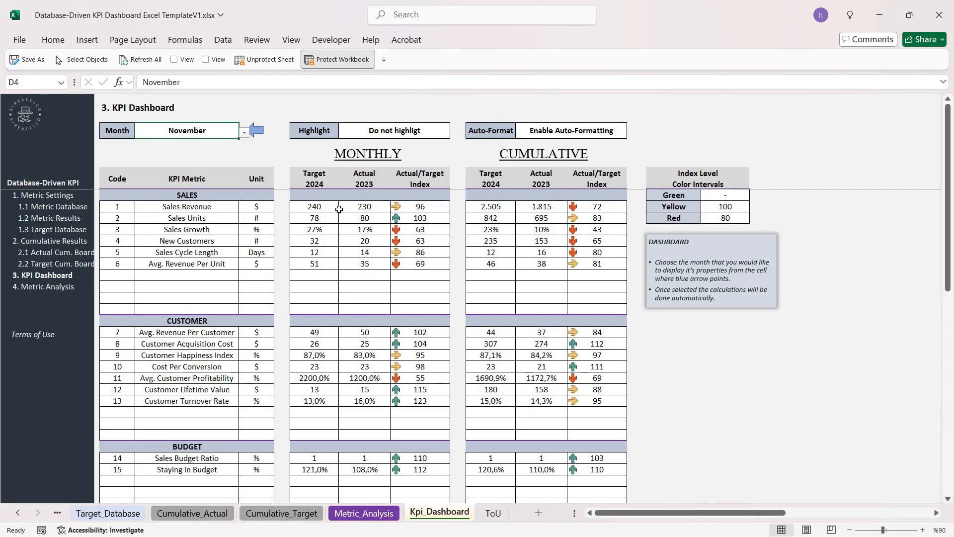
{"action": "left_click_drag", "start_coordinate": [315, 206], "coordinate": [365, 400]}
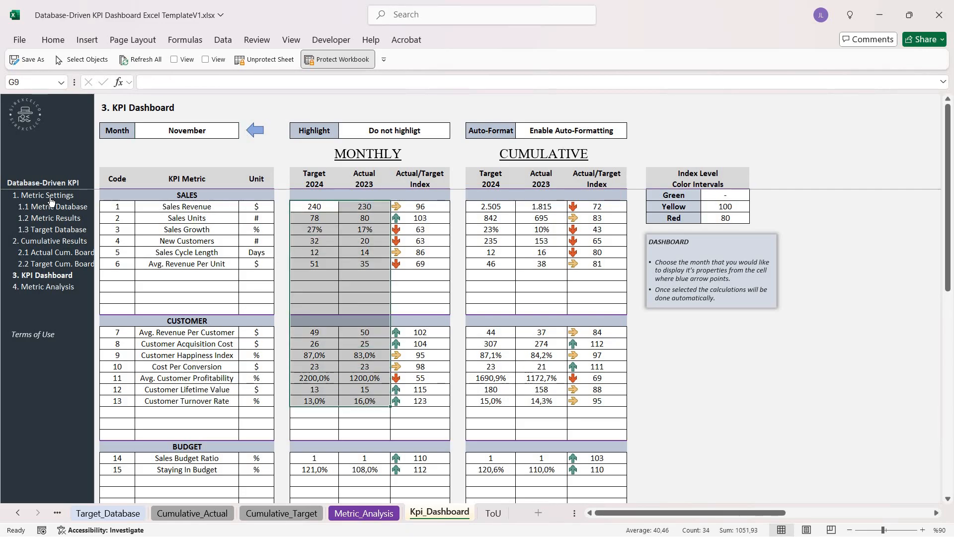
Set the KPI Dashboard's Auto-Format option to Disable Auto-Formatting.
{"action": "left_click", "coordinate": [594, 130]}
{"action": "left_click", "coordinate": [633, 133]}
{"action": "left_click", "coordinate": [599, 155]}
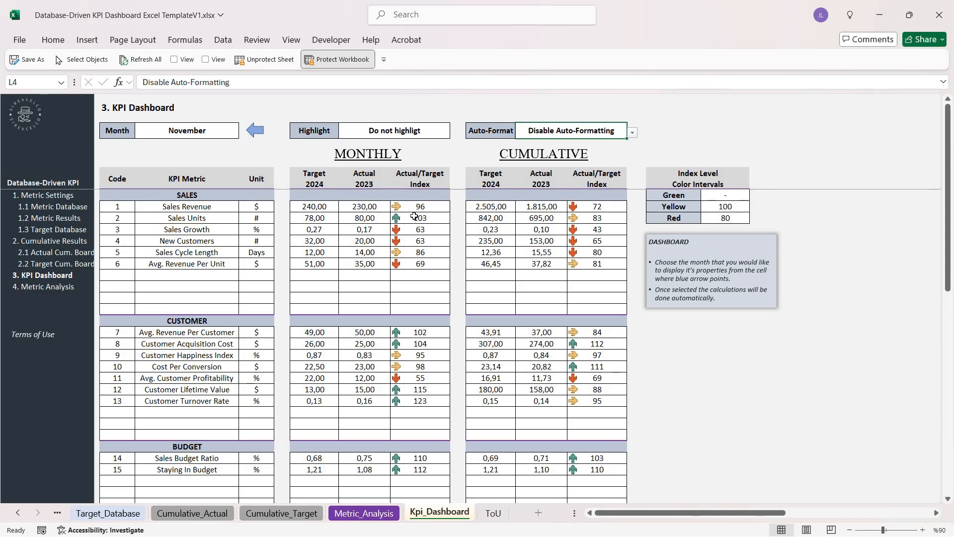
Set the index level color intervals to 50 for Red and 70 for Yellow, and check the index arrows against them.
{"action": "left_click", "coordinate": [725, 219]}
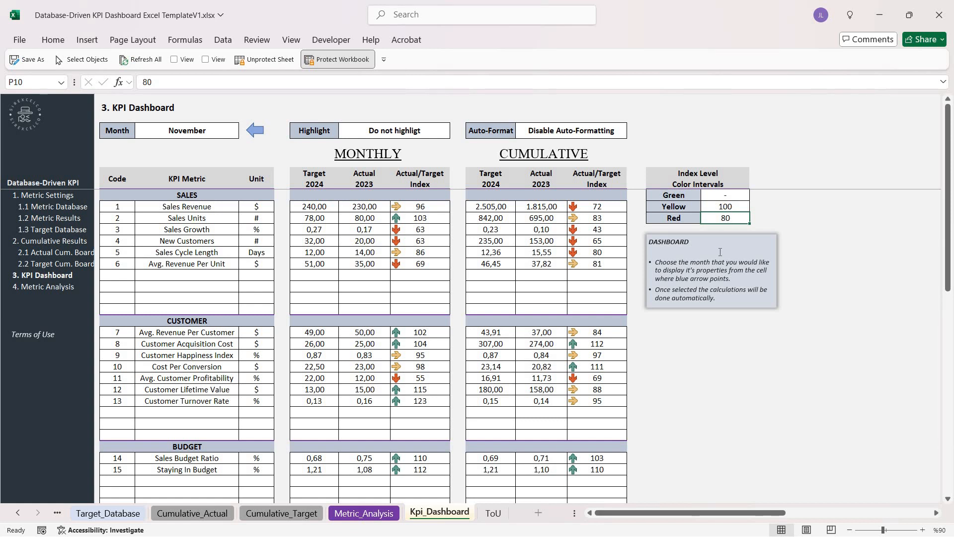
{"action": "type", "text": "5"}
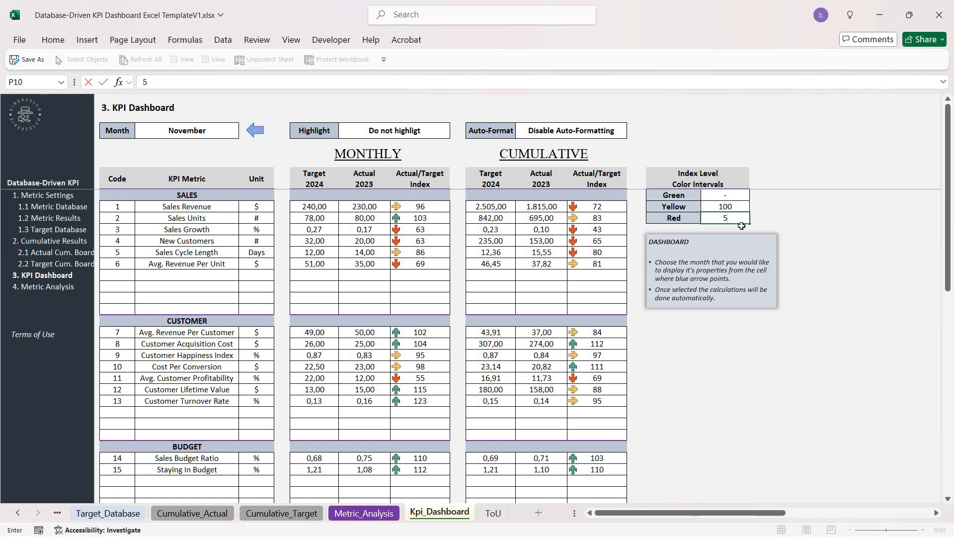
{"action": "type", "text": "0"}
{"action": "key", "text": "Return"}
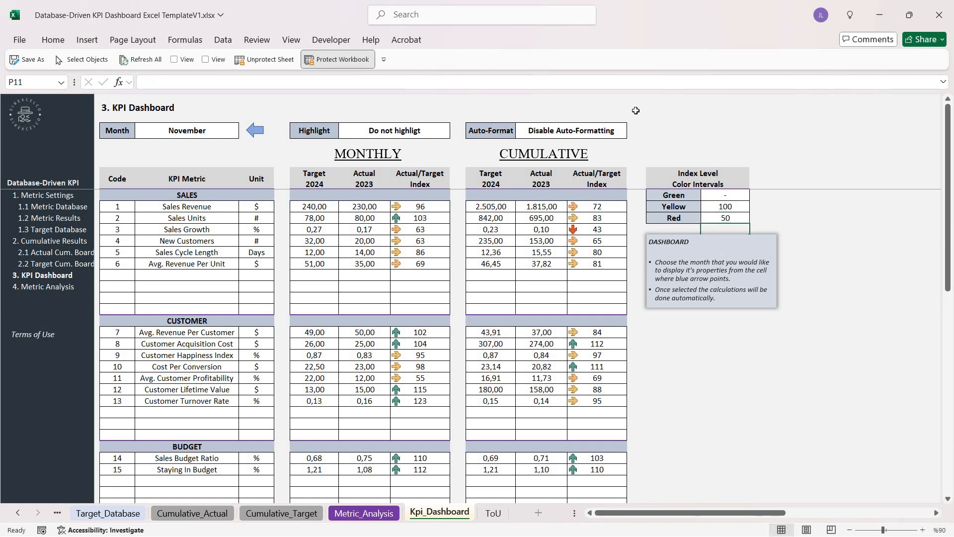
{"action": "left_click", "coordinate": [739, 210]}
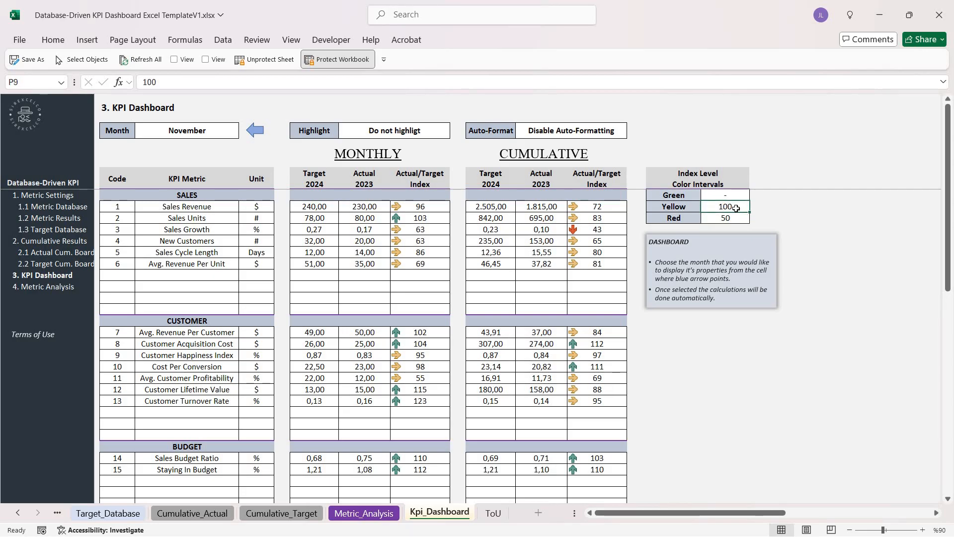
{"action": "type", "text": "70"}
{"action": "key", "text": "Return"}
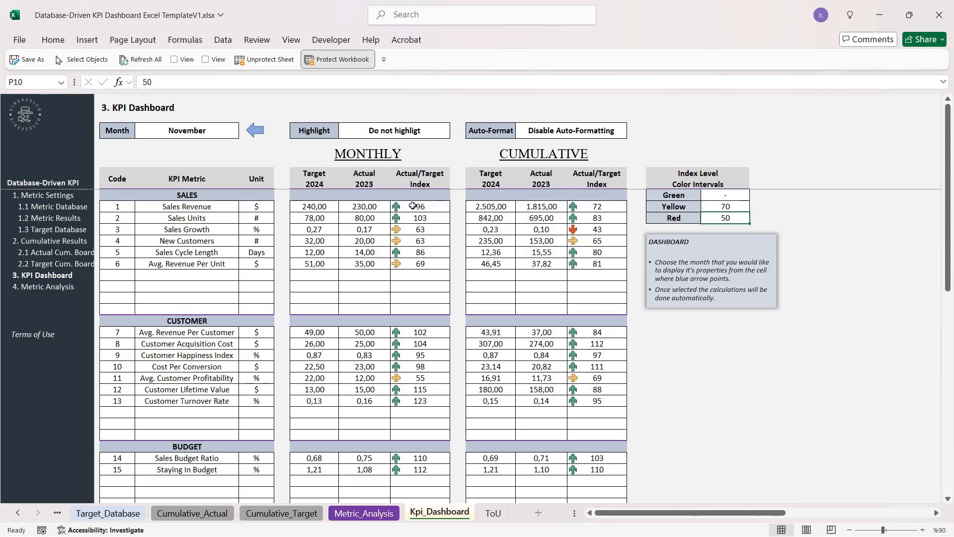
{"action": "left_click_drag", "start_coordinate": [413, 206], "coordinate": [622, 379]}
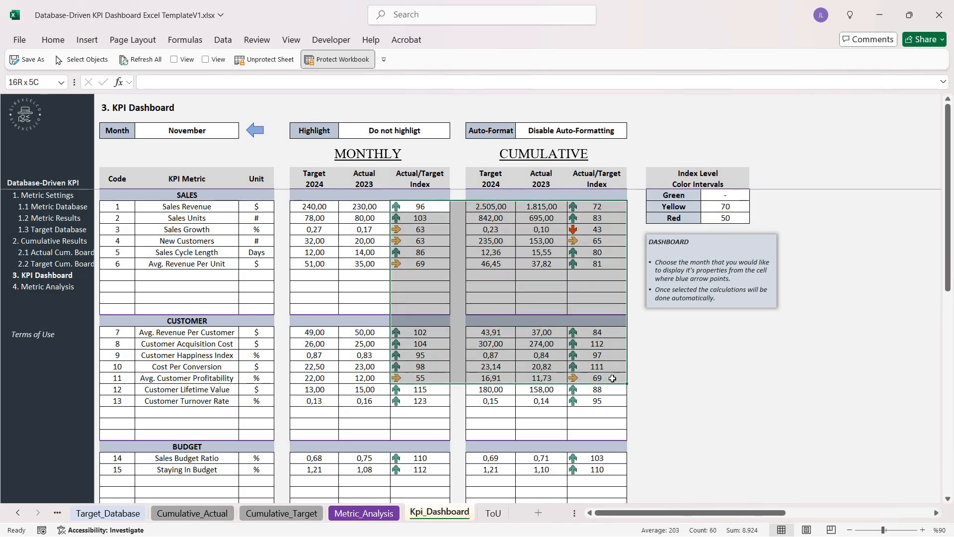
{"action": "left_click_drag", "start_coordinate": [719, 195], "coordinate": [723, 219]}
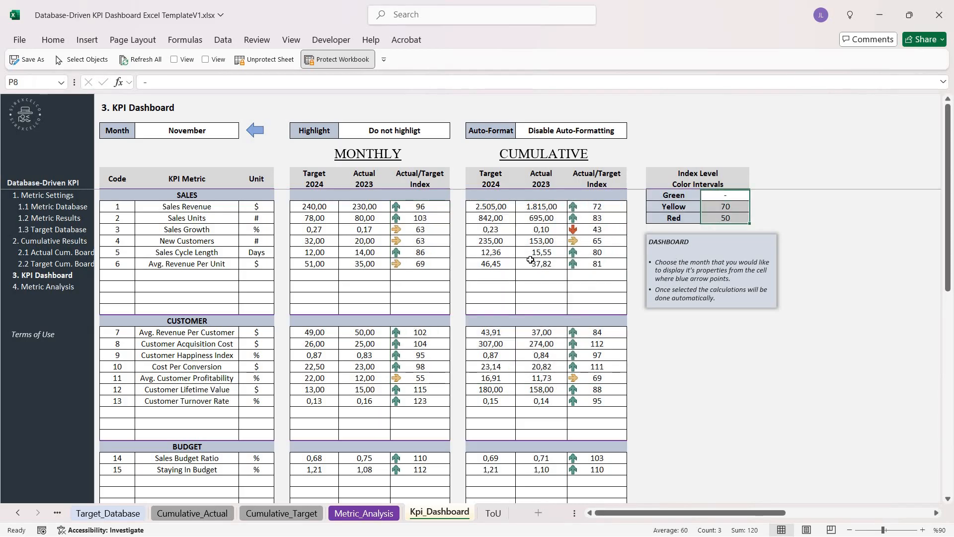
Go to the Metric Analysis sheet and choose "4 : Sales / New Customers" as the analysed KPI.
{"action": "left_click", "coordinate": [68, 287]}
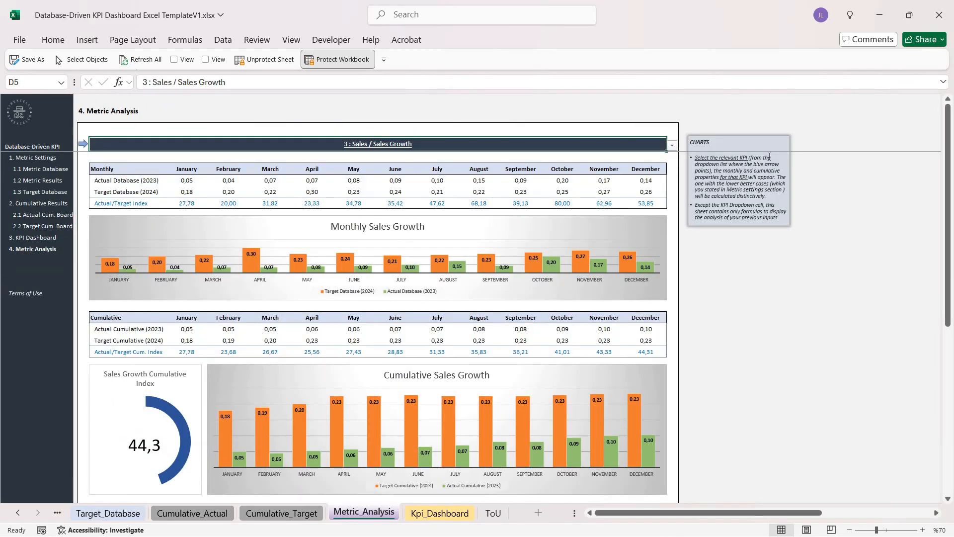
{"action": "left_click", "coordinate": [672, 145]}
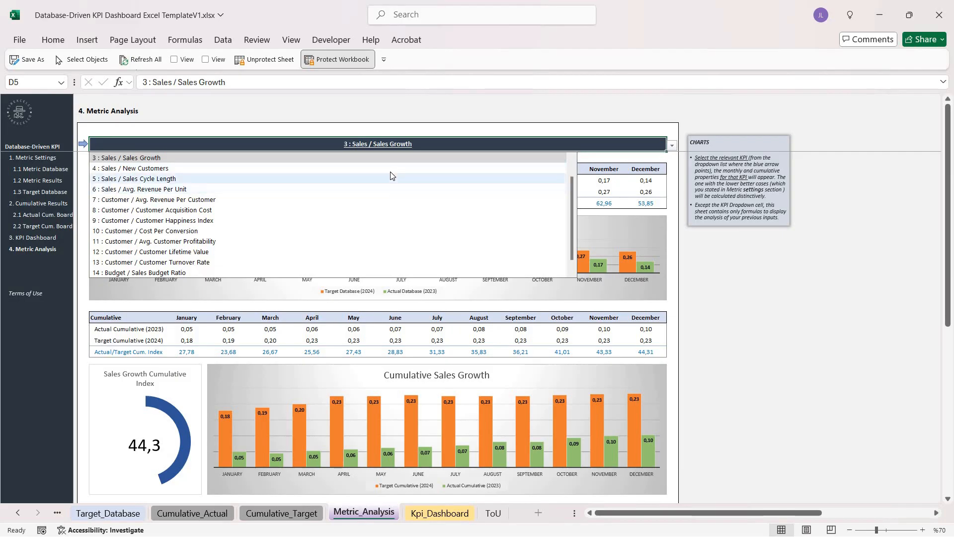
{"action": "left_click", "coordinate": [390, 169]}
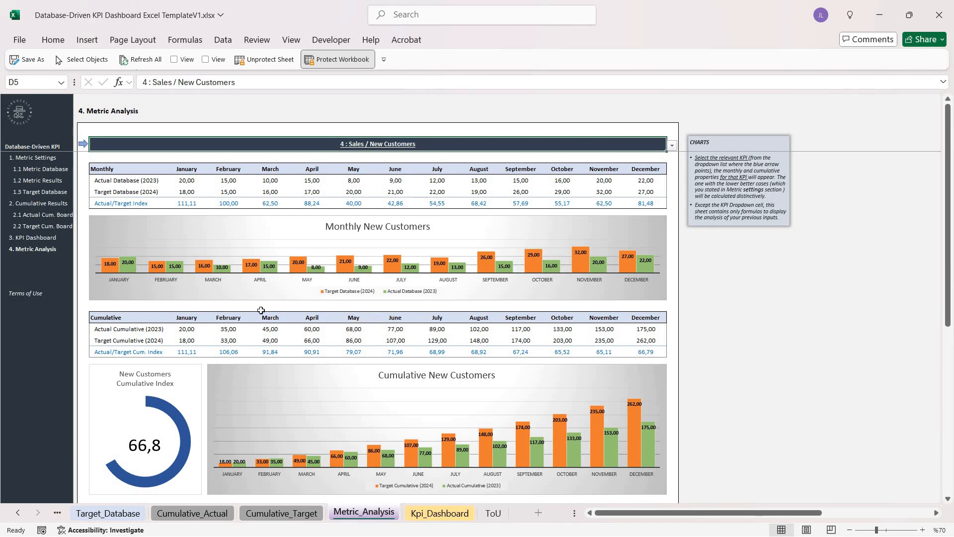
Examine the actual and target rows in the monthly and cumulative New Customers tables, and return to Metric Settings.
{"action": "left_click_drag", "start_coordinate": [130, 180], "coordinate": [659, 192]}
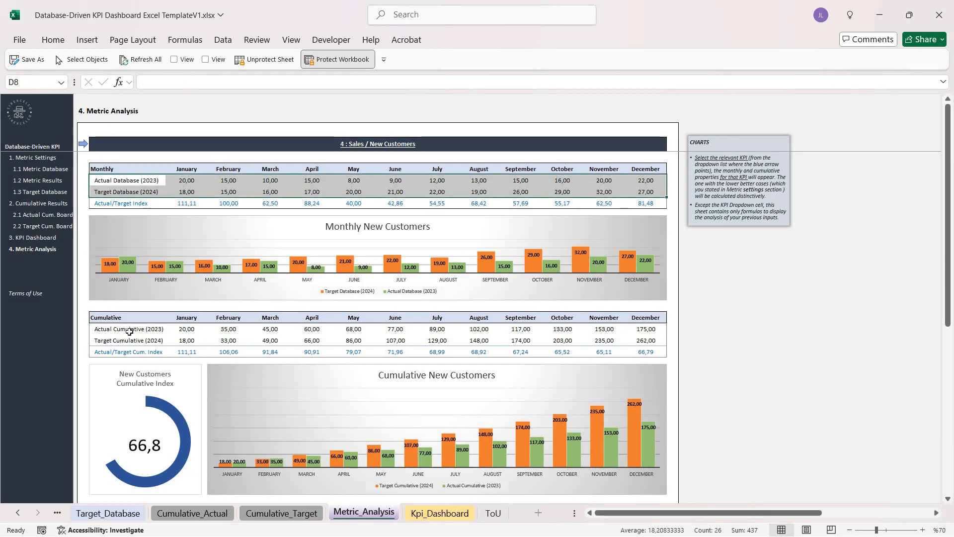
{"action": "left_click_drag", "start_coordinate": [127, 328], "coordinate": [629, 342]}
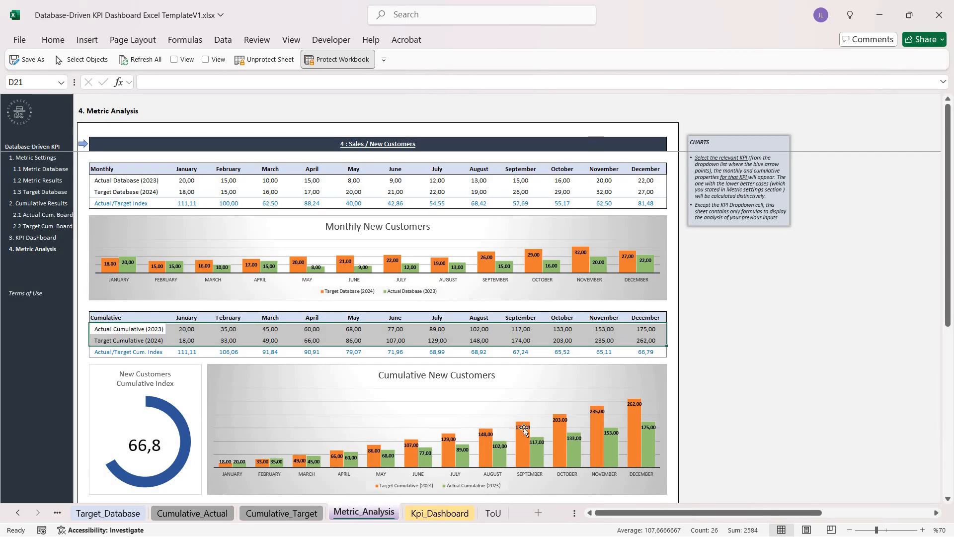
{"action": "left_click", "coordinate": [44, 158]}
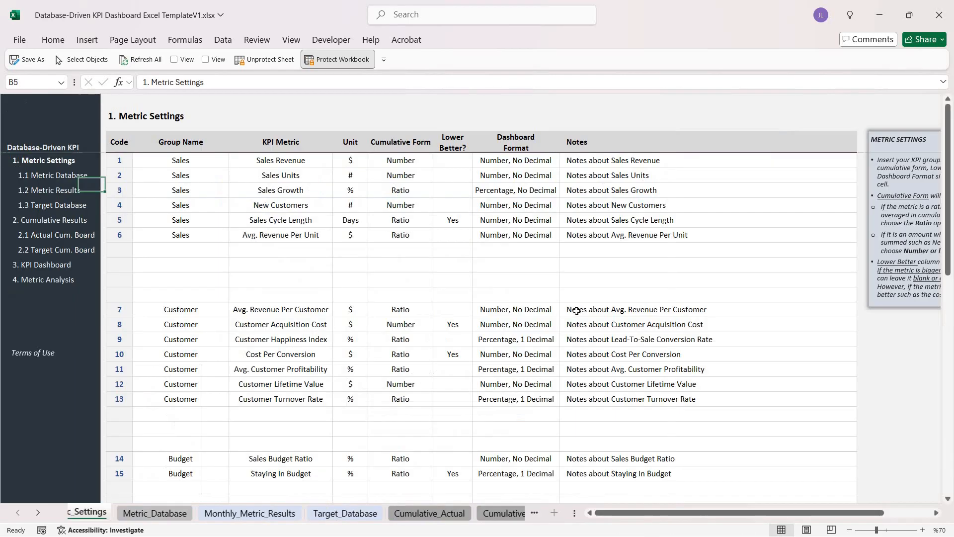